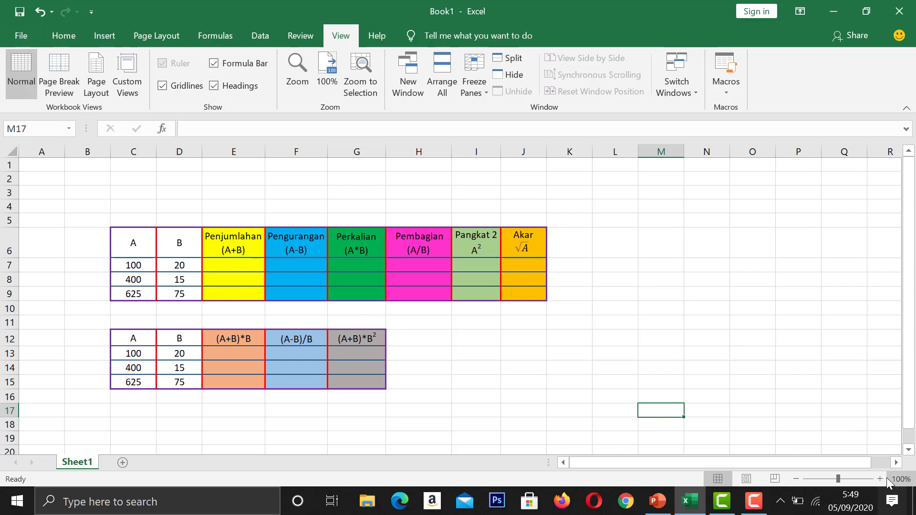
Enter =C7+D7 in E7 to add A and B, and fill the formula down to E9
{"action": "left_click_drag", "start_coordinate": [837, 477], "coordinate": [841, 477]}
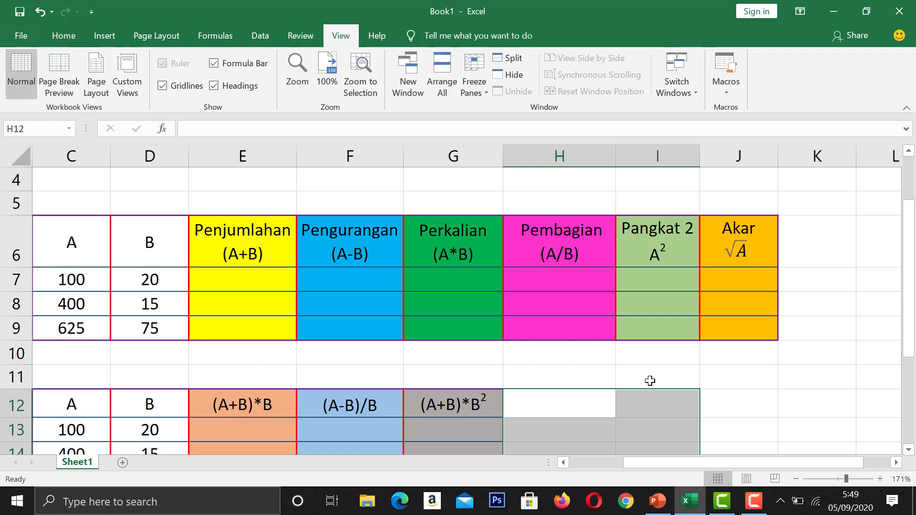
{"action": "scroll", "coordinate": [293, 197], "scroll_direction": "up", "scroll_amount": 2}
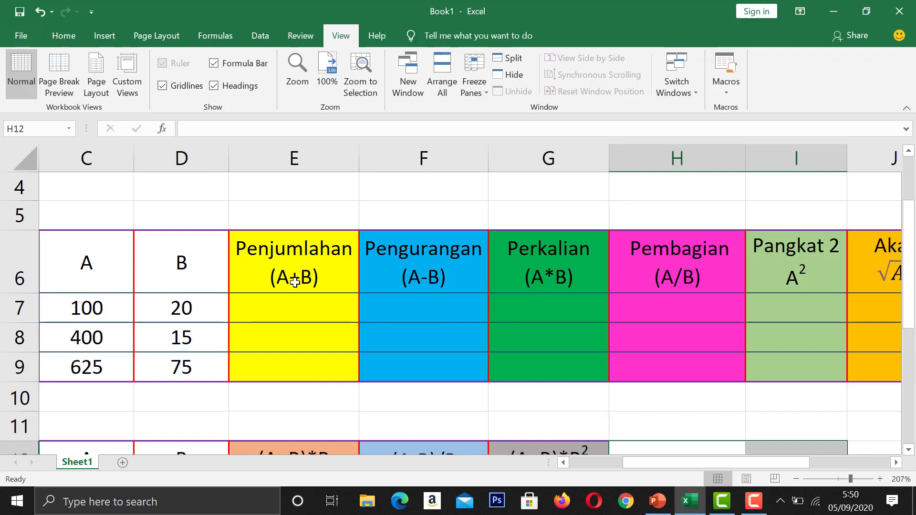
{"action": "left_click", "coordinate": [261, 301]}
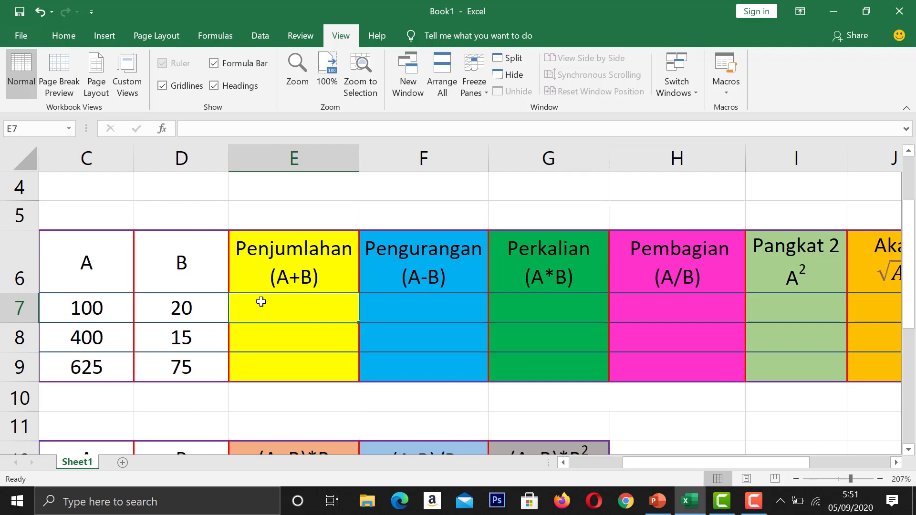
{"action": "type", "text": "="}
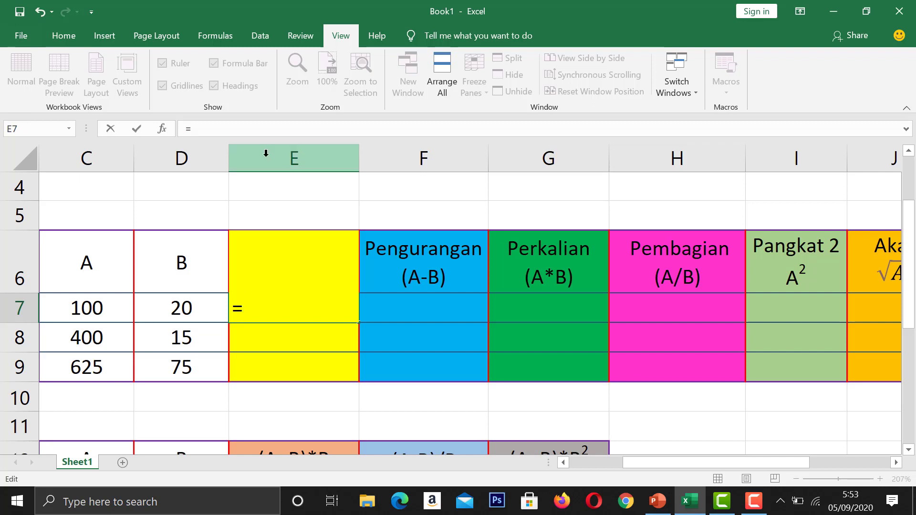
{"action": "left_click", "coordinate": [60, 310]}
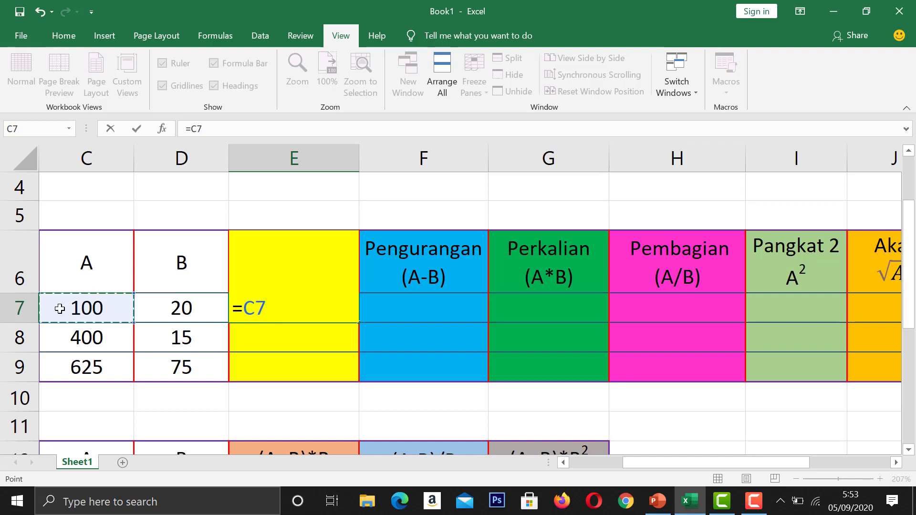
{"action": "type", "text": "+"}
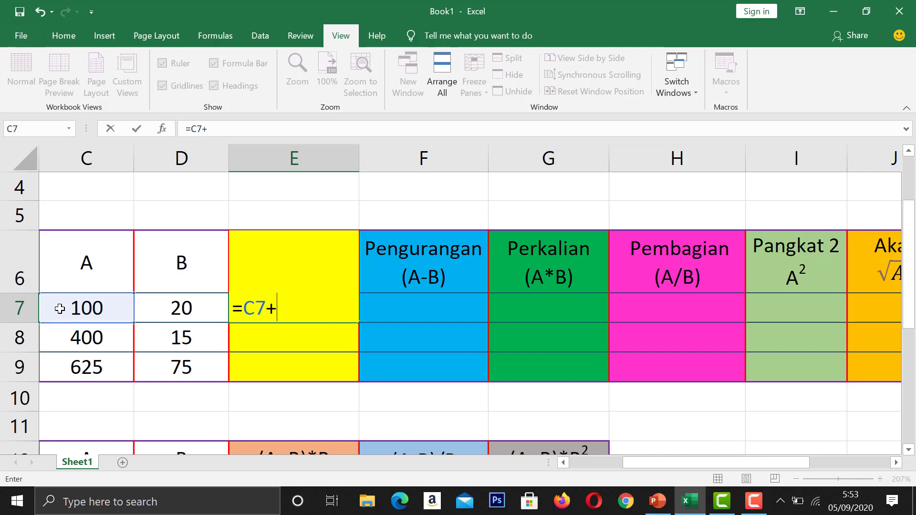
{"action": "left_click", "coordinate": [205, 306]}
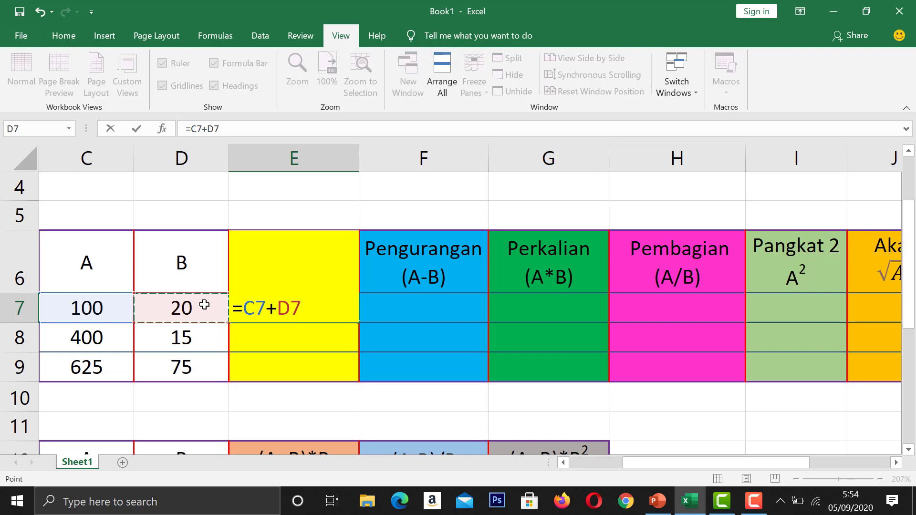
{"action": "key", "text": "Return"}
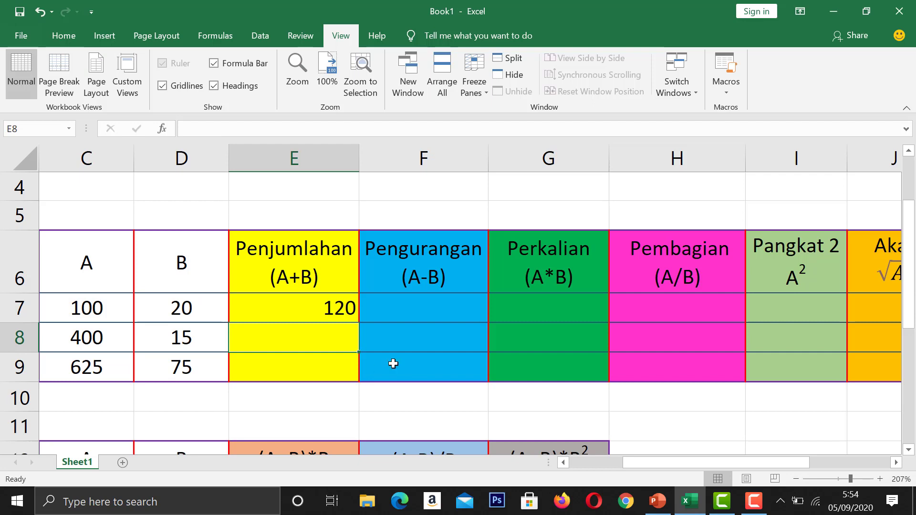
{"action": "left_click", "coordinate": [343, 314]}
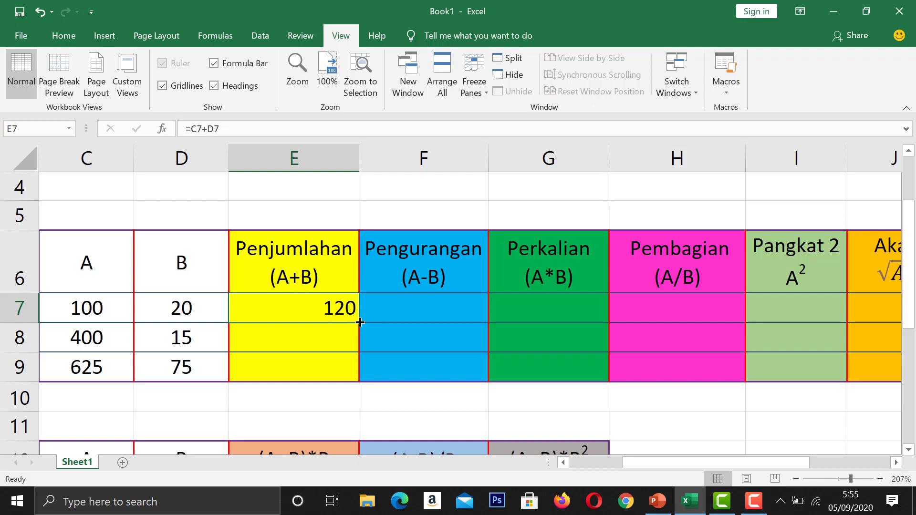
{"action": "left_click_drag", "start_coordinate": [360, 323], "coordinate": [348, 380]}
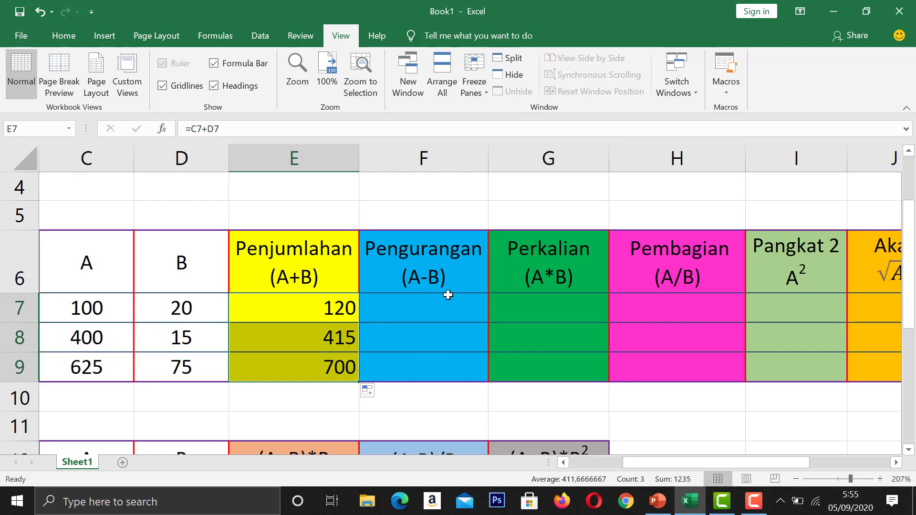
Calculate A minus B in F7 with =C7-D7 and copy the formula down through F9
{"action": "left_click", "coordinate": [410, 304]}
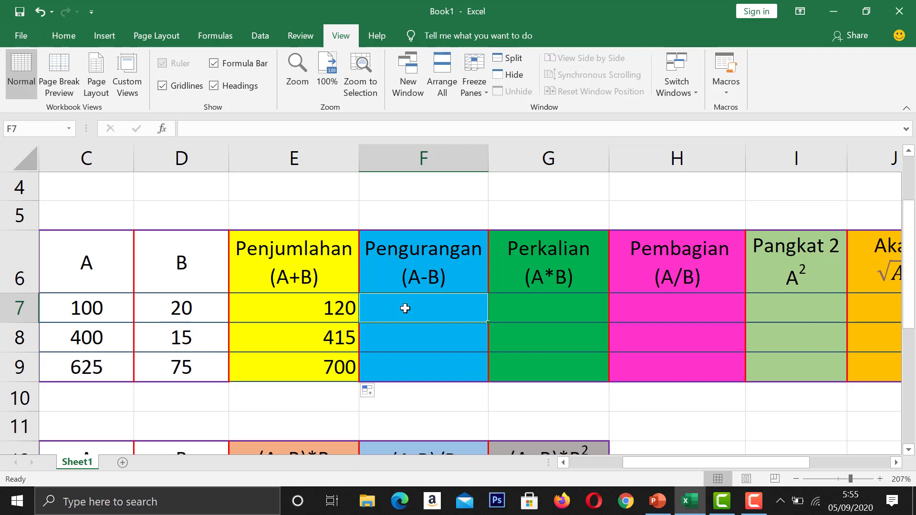
{"action": "type", "text": "="}
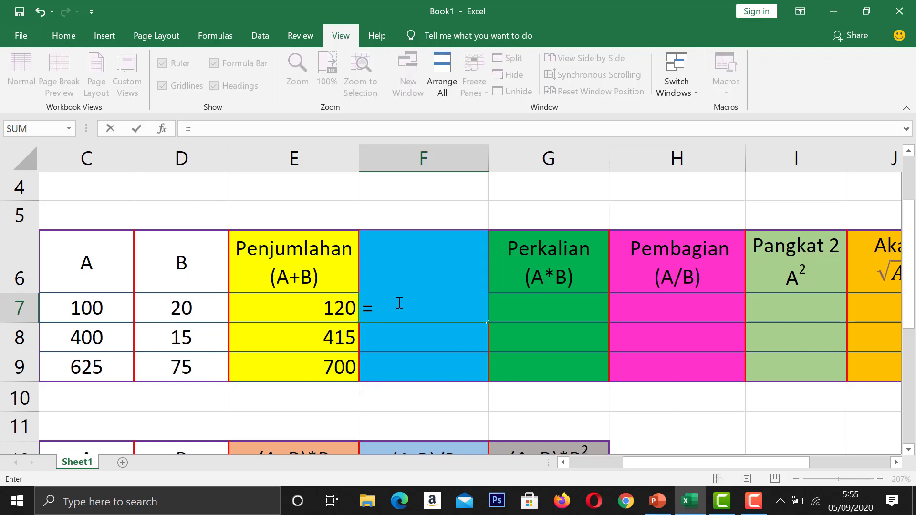
{"action": "left_click", "coordinate": [101, 309]}
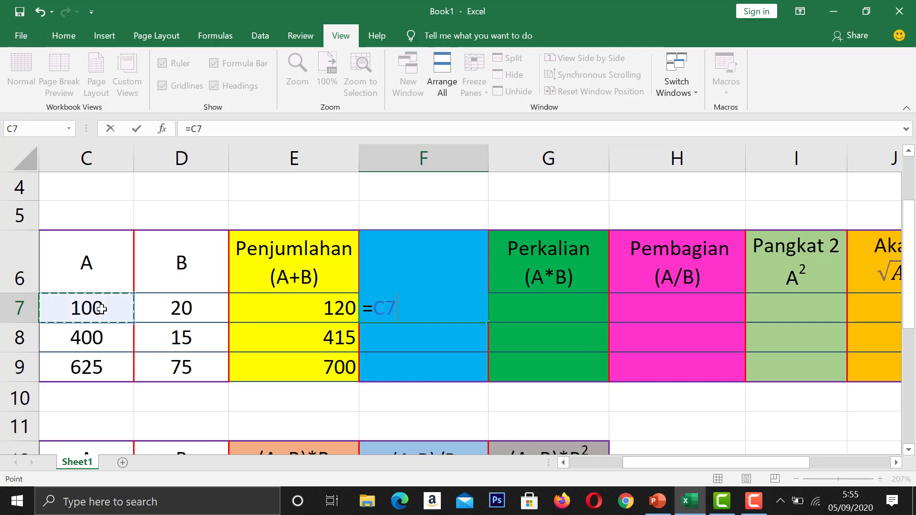
{"action": "type", "text": "-"}
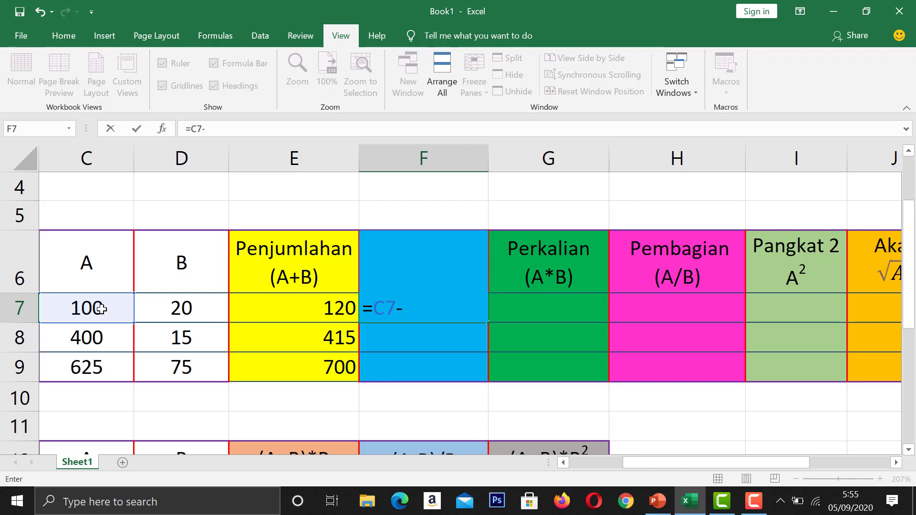
{"action": "left_click", "coordinate": [181, 309]}
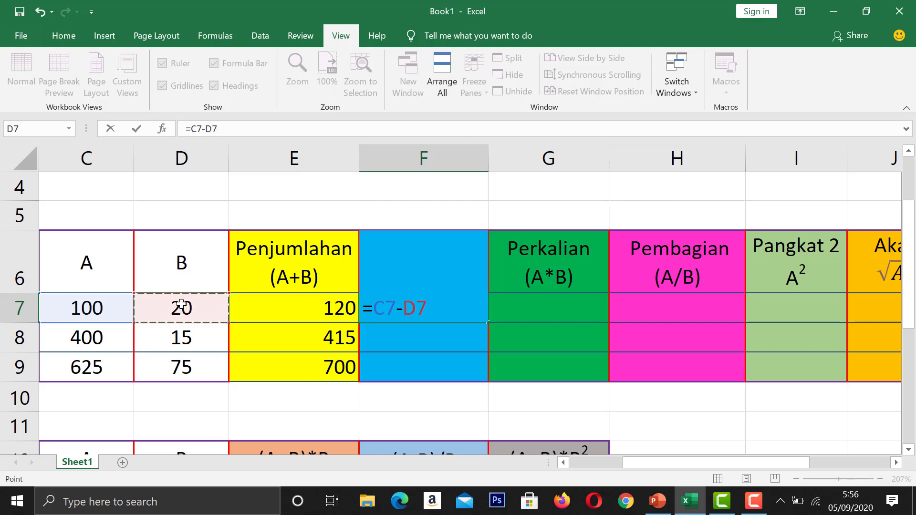
{"action": "key", "text": "Return"}
{"action": "key", "text": "Up"}
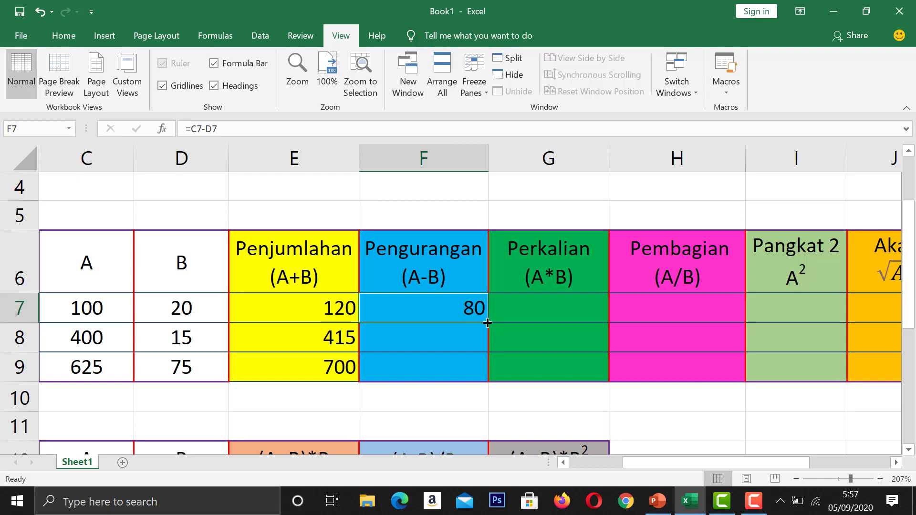
{"action": "left_click_drag", "start_coordinate": [488, 323], "coordinate": [481, 373]}
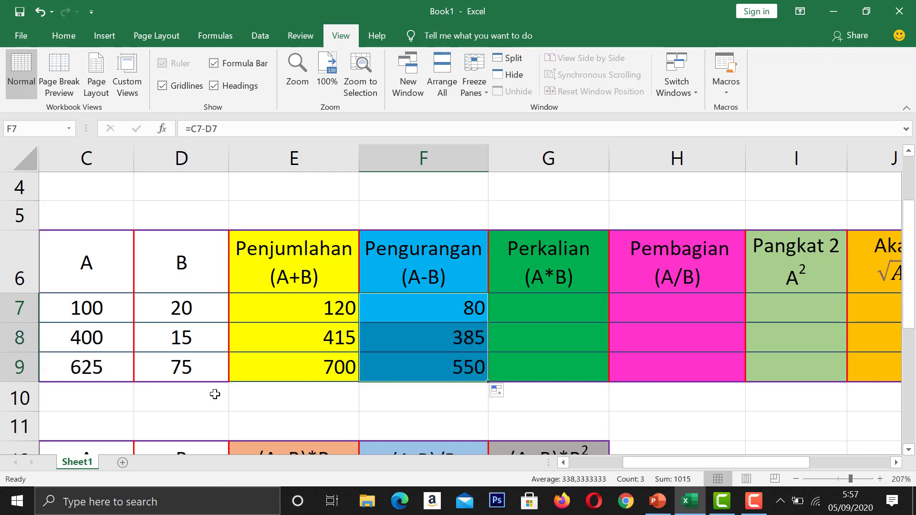
Multiply A by B in G7 with =C7*D7 and extend the formula down to G9
{"action": "left_click", "coordinate": [555, 308]}
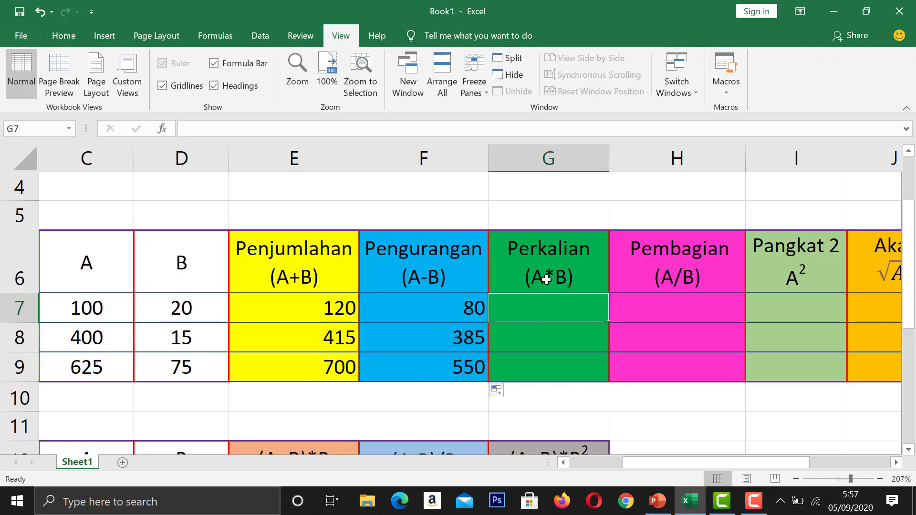
{"action": "type", "text": "="}
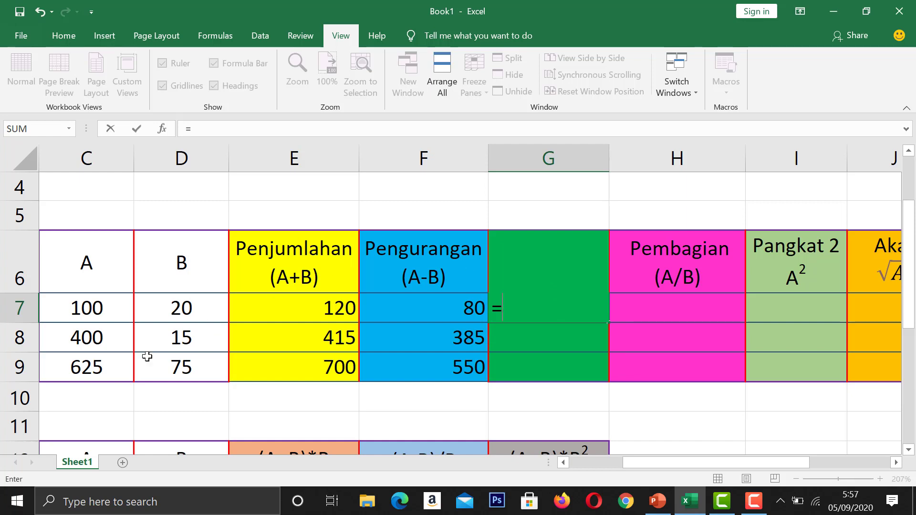
{"action": "left_click", "coordinate": [104, 310]}
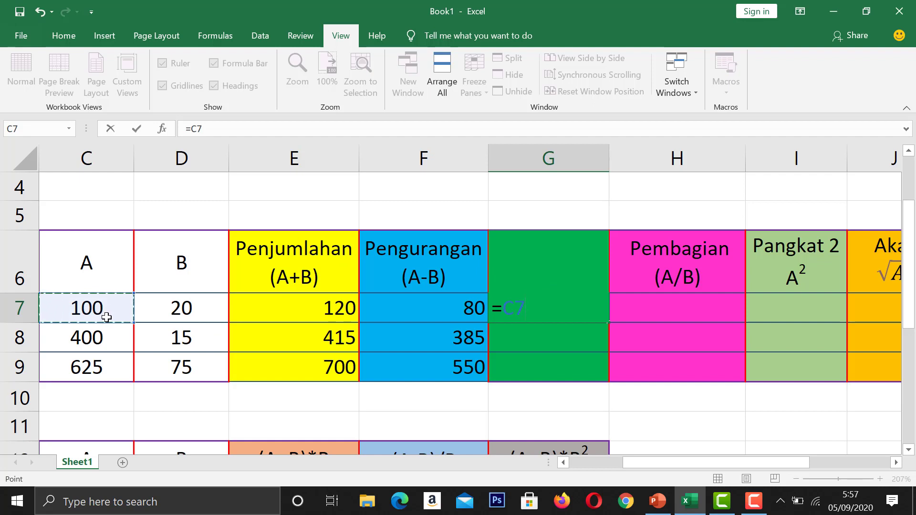
{"action": "type", "text": "*"}
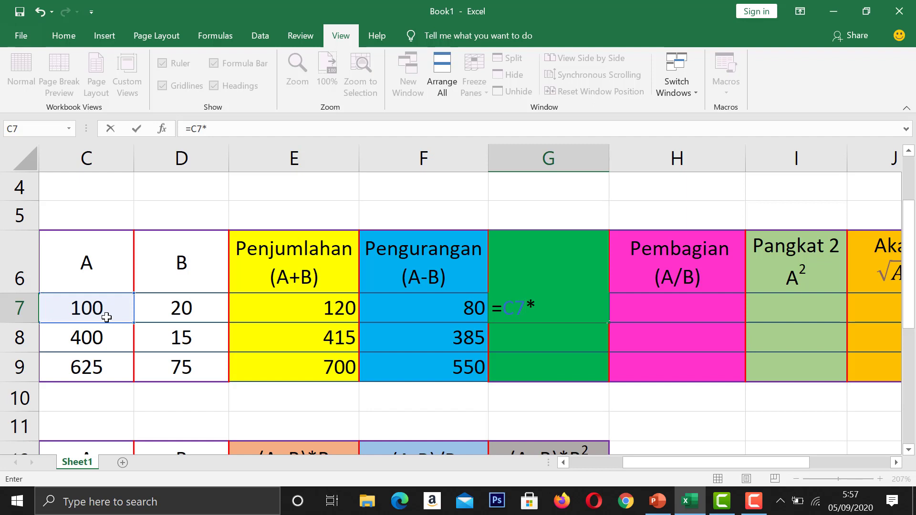
{"action": "left_click", "coordinate": [178, 306]}
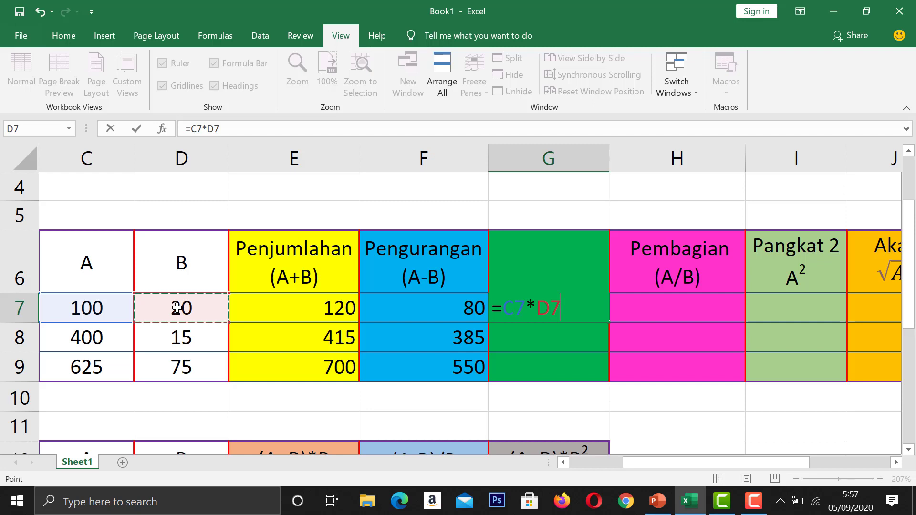
{"action": "key", "text": "Return"}
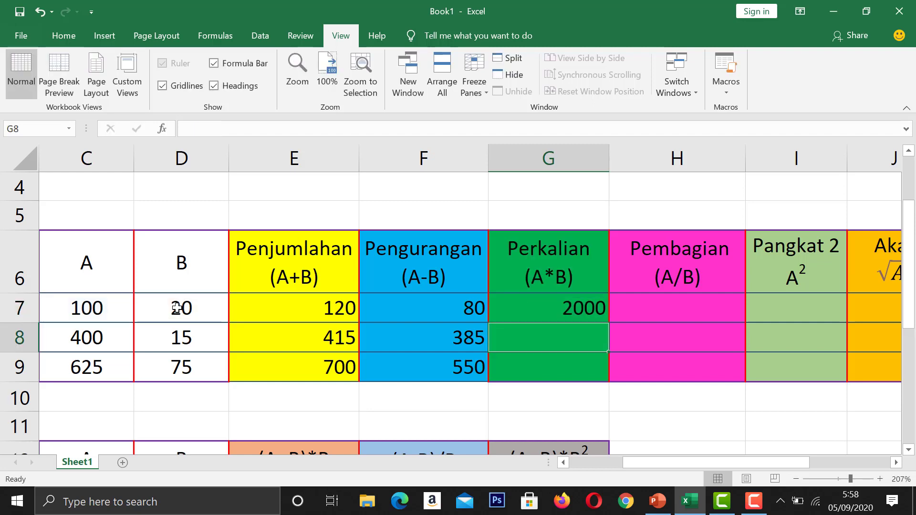
{"action": "left_click", "coordinate": [523, 310]}
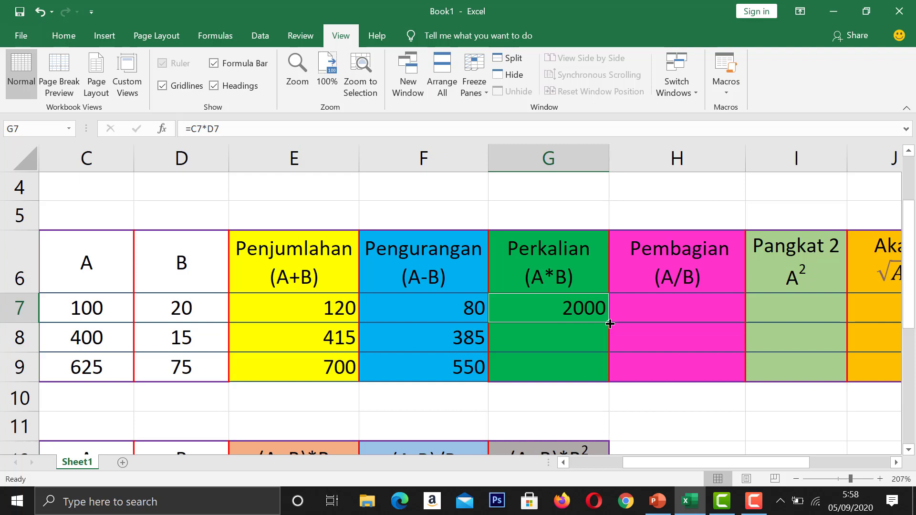
{"action": "left_click_drag", "start_coordinate": [610, 324], "coordinate": [594, 372]}
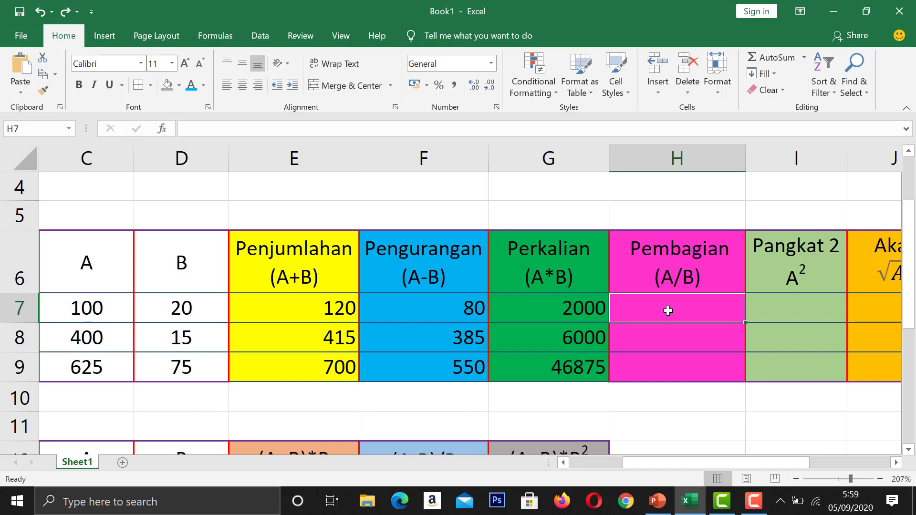
Divide A by B in H7 with =C7/D7 and fill the formula down through H9
{"action": "type", "text": "="}
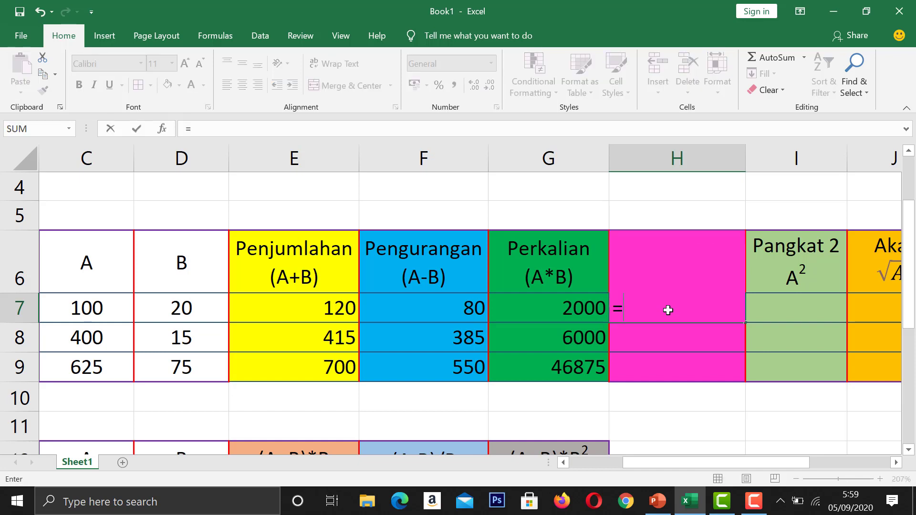
{"action": "left_click", "coordinate": [89, 308]}
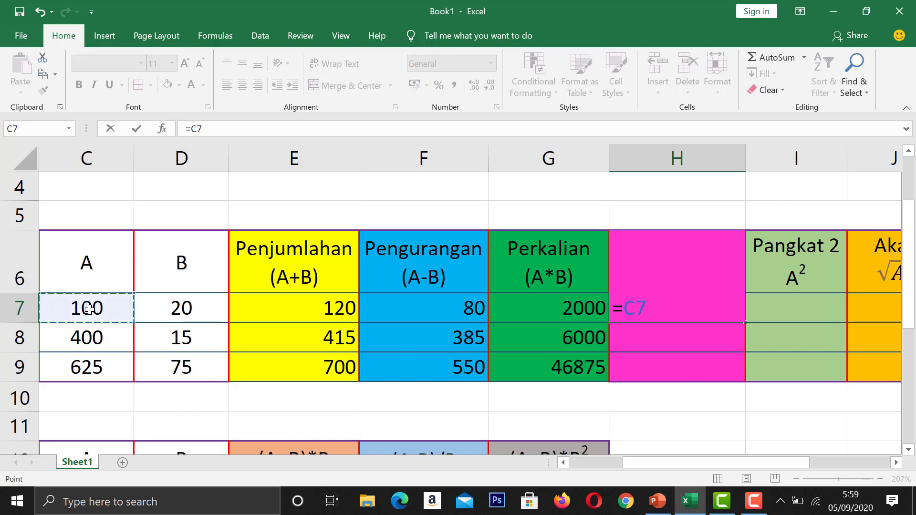
{"action": "type", "text": "/"}
{"action": "left_click", "coordinate": [180, 308]}
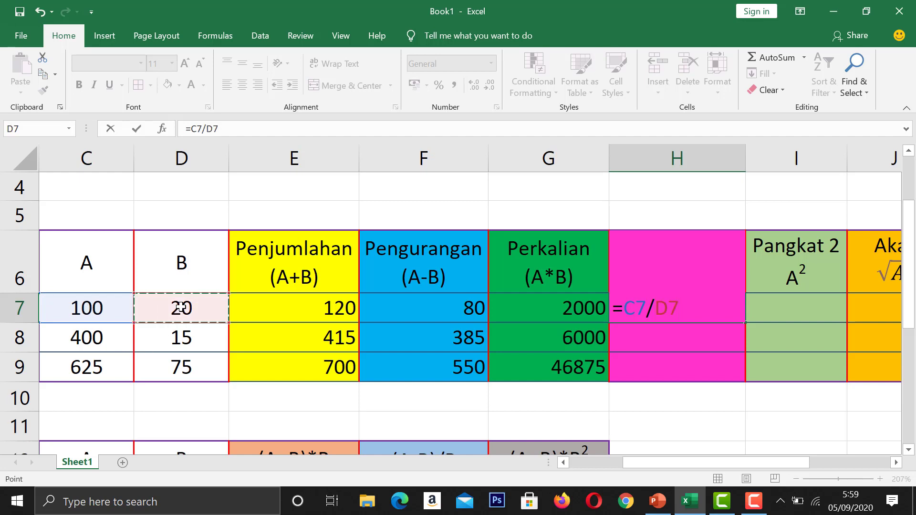
{"action": "key", "text": "Return"}
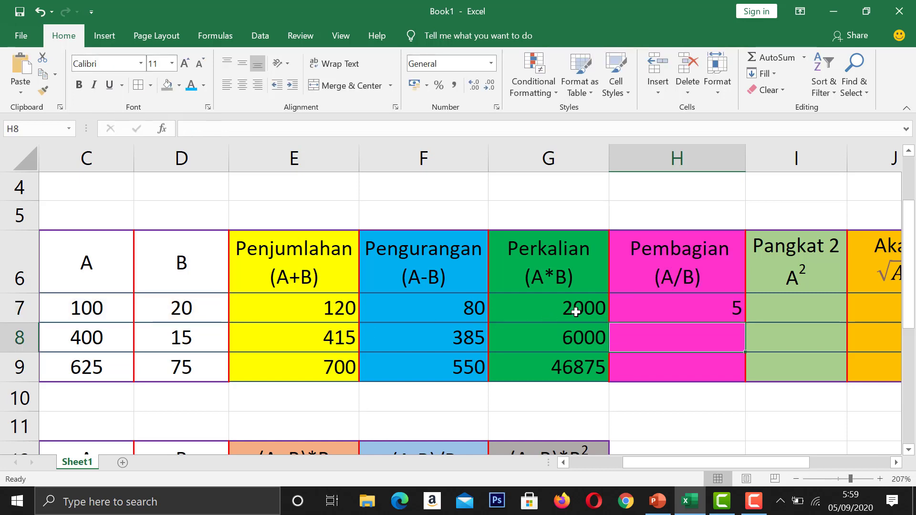
{"action": "left_click", "coordinate": [636, 306]}
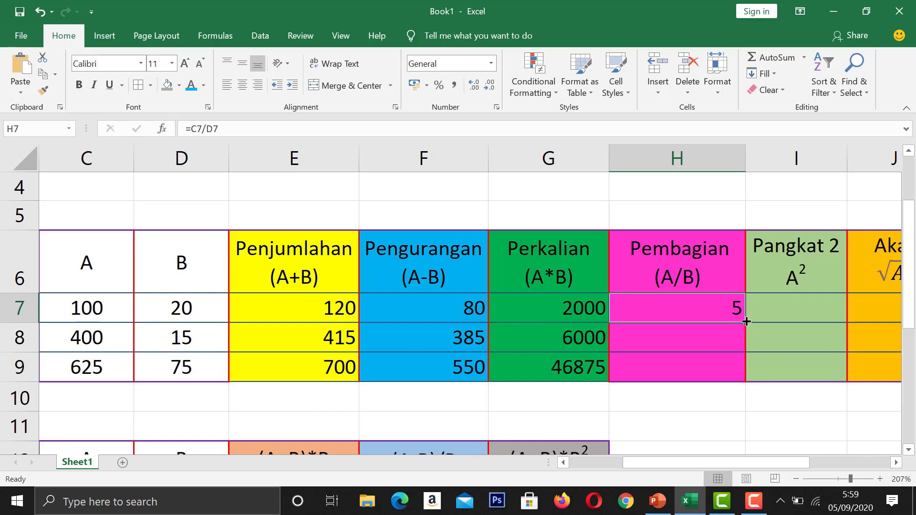
{"action": "left_click_drag", "start_coordinate": [747, 322], "coordinate": [730, 375]}
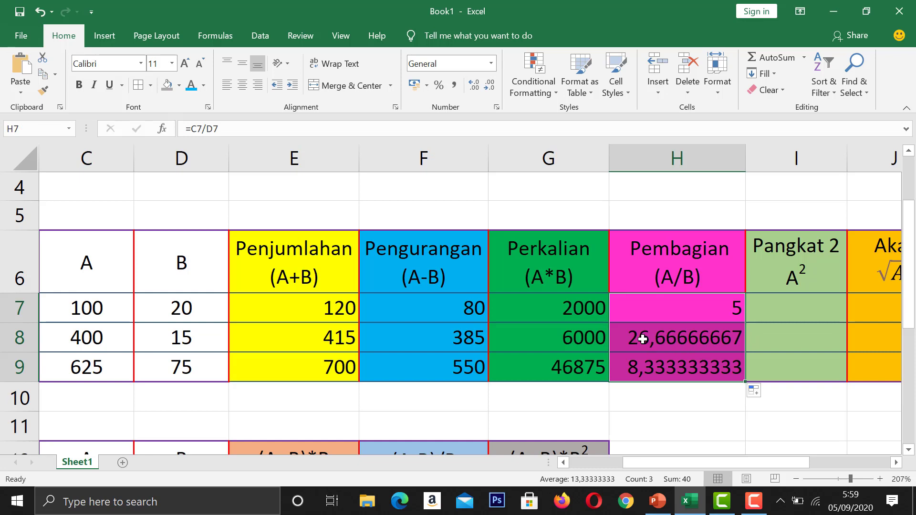
{"action": "left_click", "coordinate": [629, 397]}
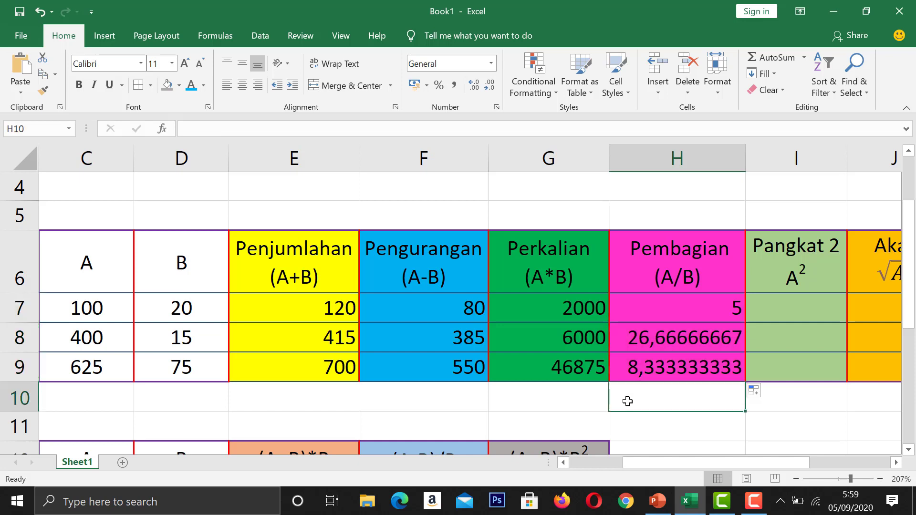
Reduce the division result in H8 to two decimal places
{"action": "left_click", "coordinate": [662, 330]}
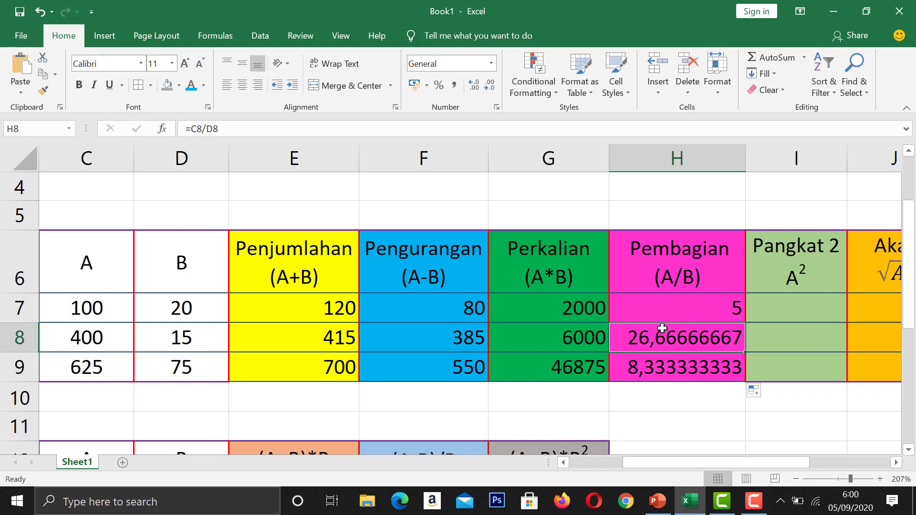
{"action": "left_click", "coordinate": [489, 86]}
{"action": "left_click", "coordinate": [489, 87]}
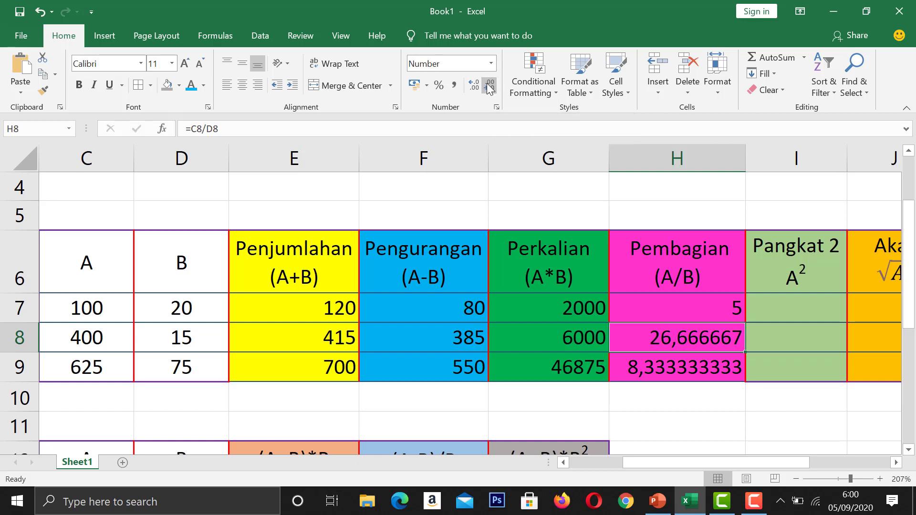
{"action": "left_click", "coordinate": [489, 87]}
{"action": "left_click", "coordinate": [489, 87]}
{"action": "left_click", "coordinate": [489, 87]}
{"action": "left_click", "coordinate": [489, 87]}
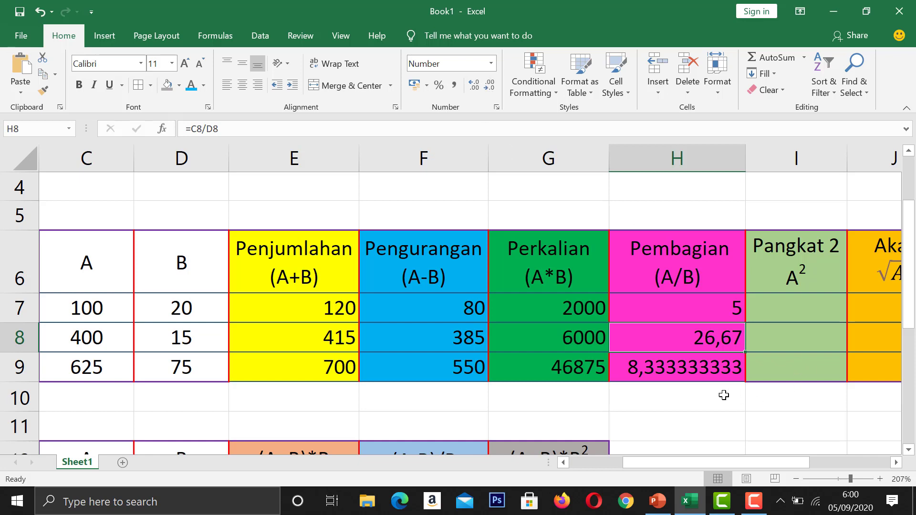
Reduce the division result in H9 to two decimal places
{"action": "left_click", "coordinate": [707, 378]}
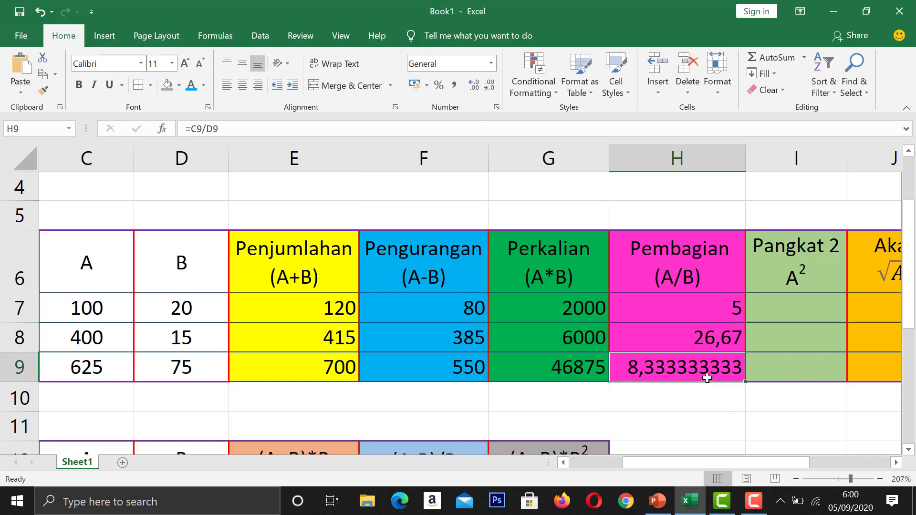
{"action": "left_click", "coordinate": [490, 89]}
{"action": "left_click", "coordinate": [491, 90]}
{"action": "left_click", "coordinate": [491, 90]}
{"action": "left_click", "coordinate": [490, 90]}
{"action": "left_click", "coordinate": [491, 89]}
{"action": "left_click", "coordinate": [491, 90]}
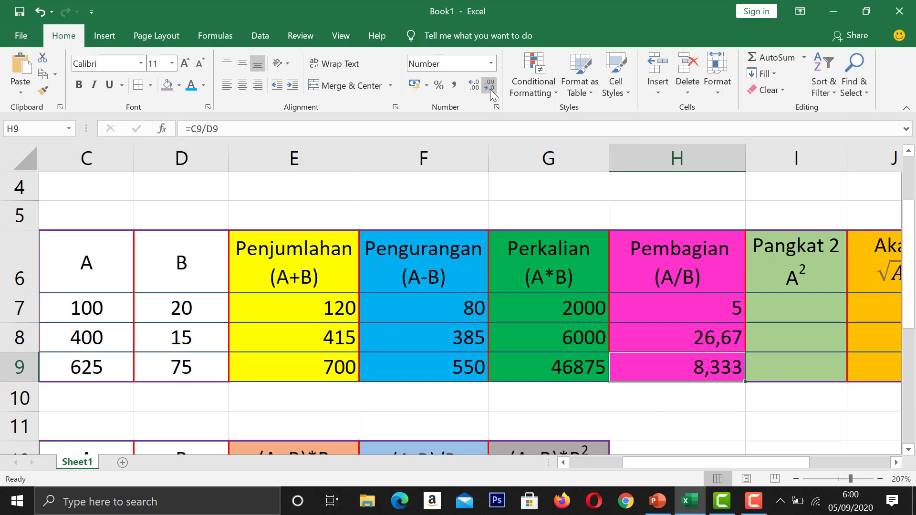
{"action": "left_click", "coordinate": [491, 90]}
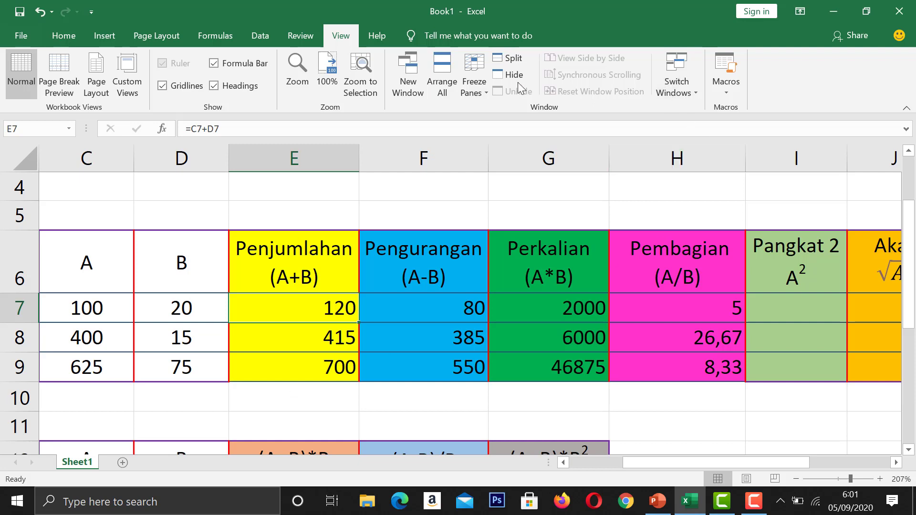
Freeze the worksheet panes at cell E7 so the header rows and the A and B columns stay in view
{"action": "left_click", "coordinate": [481, 96]}
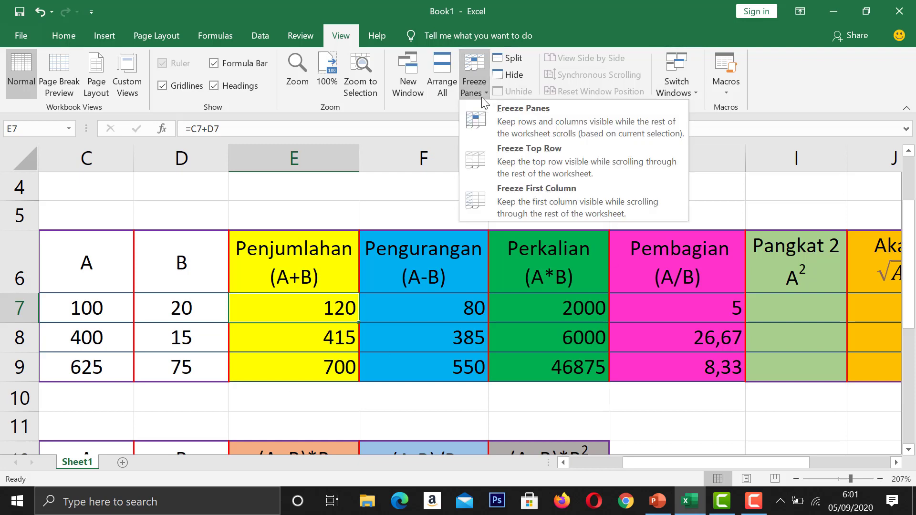
{"action": "left_click", "coordinate": [497, 116]}
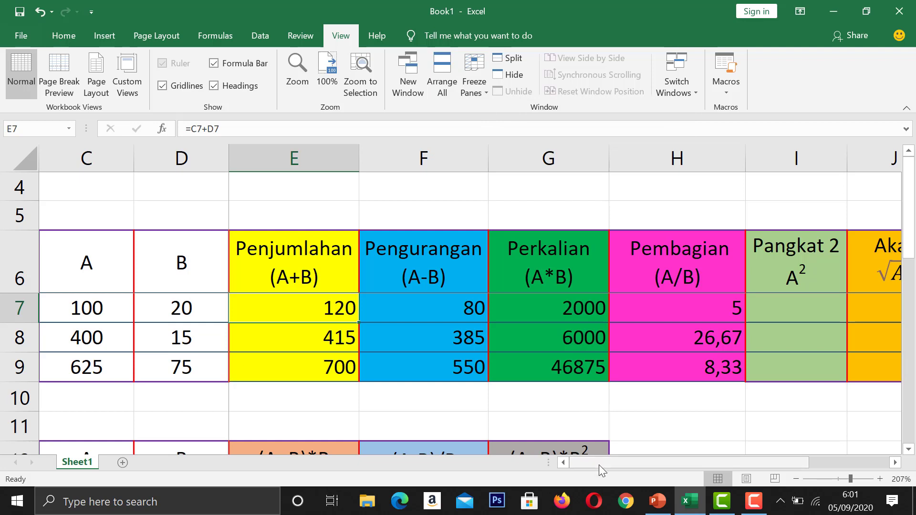
Square A in I7 with =C7^2 and fill the formula down through I9
{"action": "left_click_drag", "start_coordinate": [595, 465], "coordinate": [708, 440]}
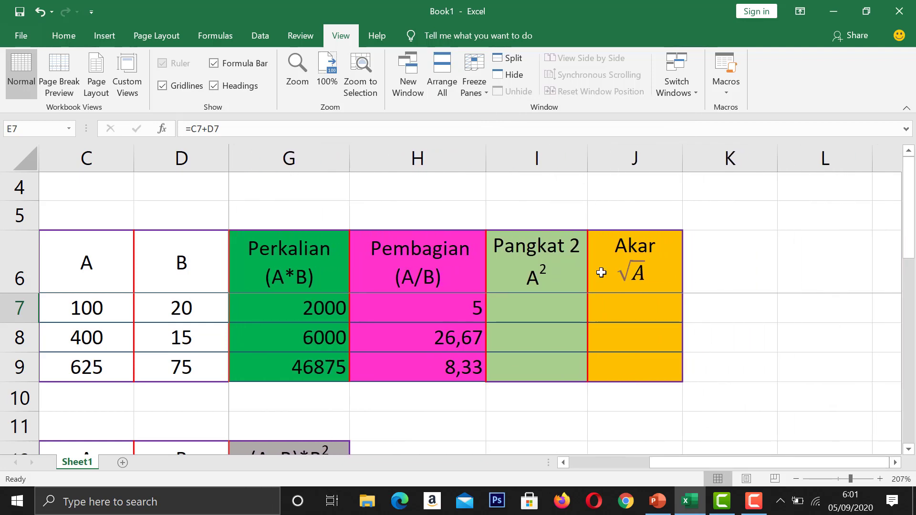
{"action": "left_click", "coordinate": [552, 312]}
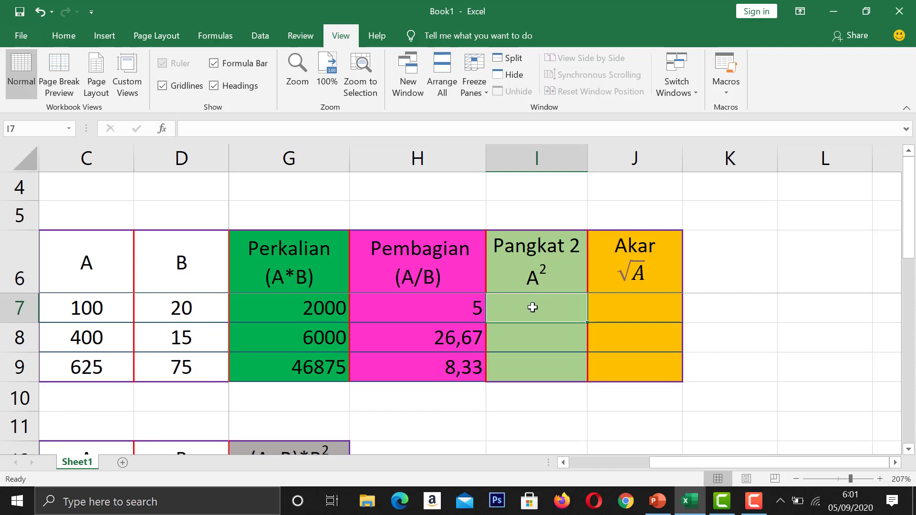
{"action": "type", "text": "="}
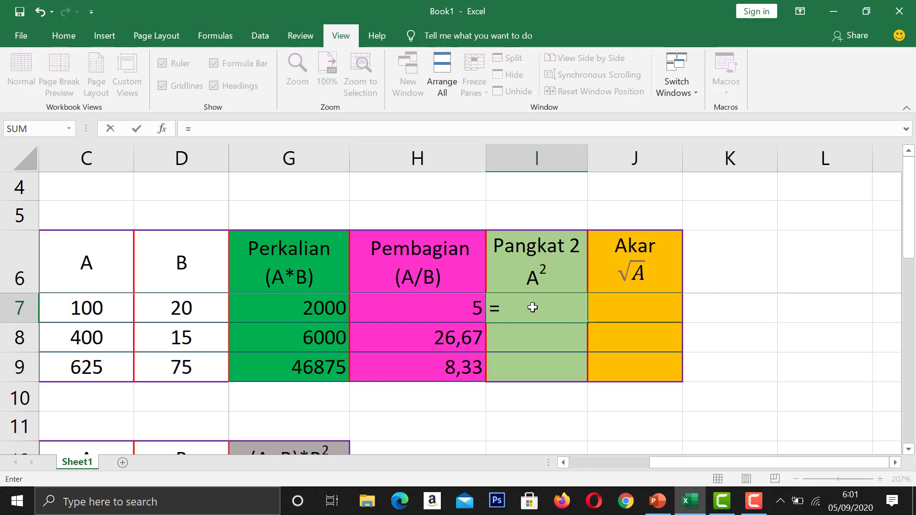
{"action": "left_click", "coordinate": [118, 310]}
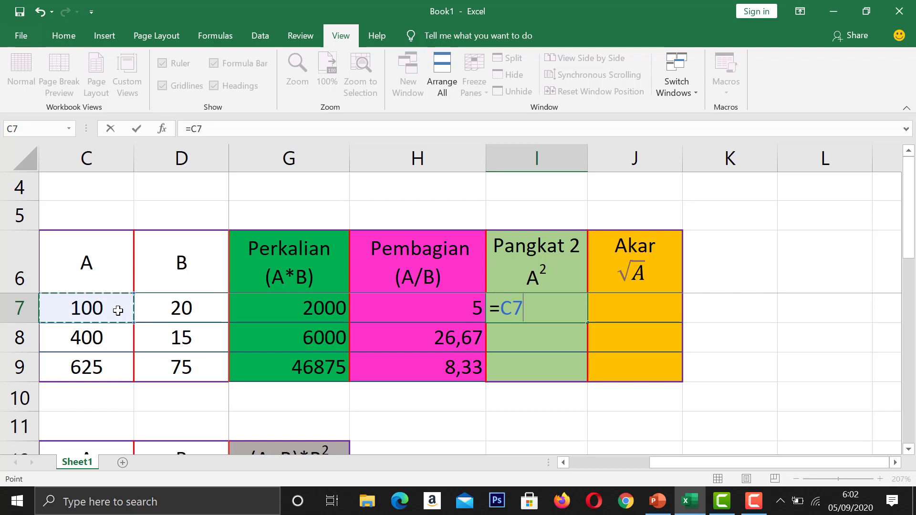
{"action": "type", "text": "^2"}
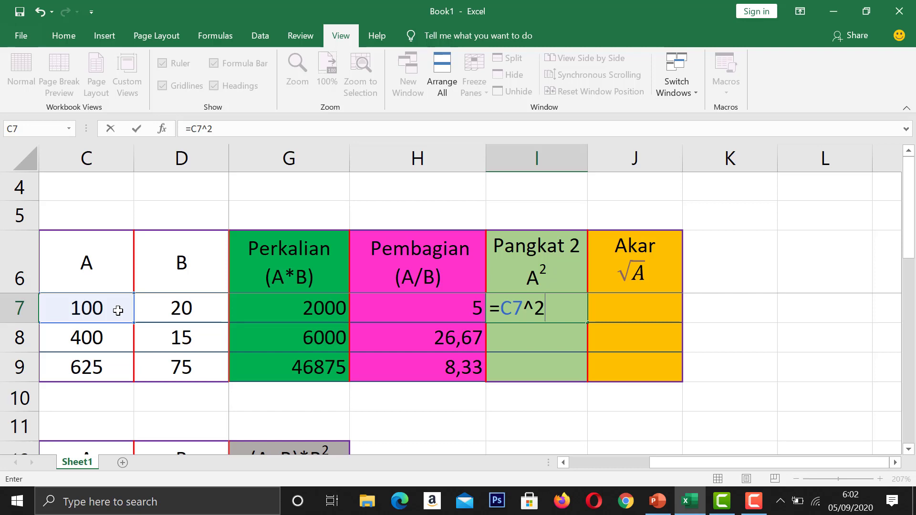
{"action": "key", "text": "Return"}
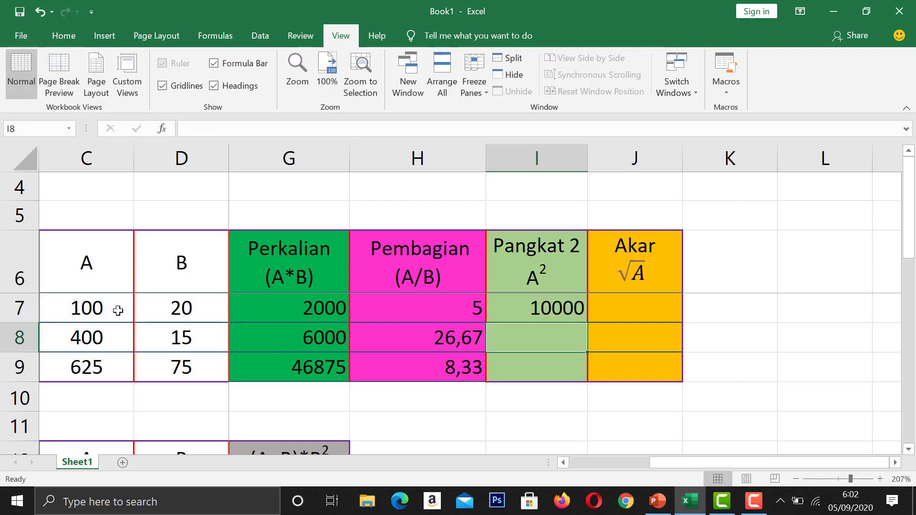
{"action": "left_click", "coordinate": [544, 312]}
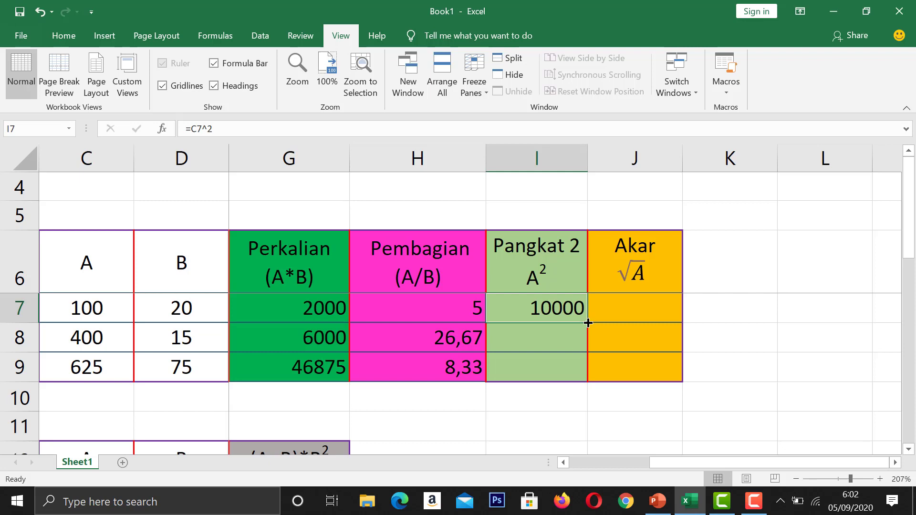
{"action": "left_click_drag", "start_coordinate": [588, 323], "coordinate": [588, 323]}
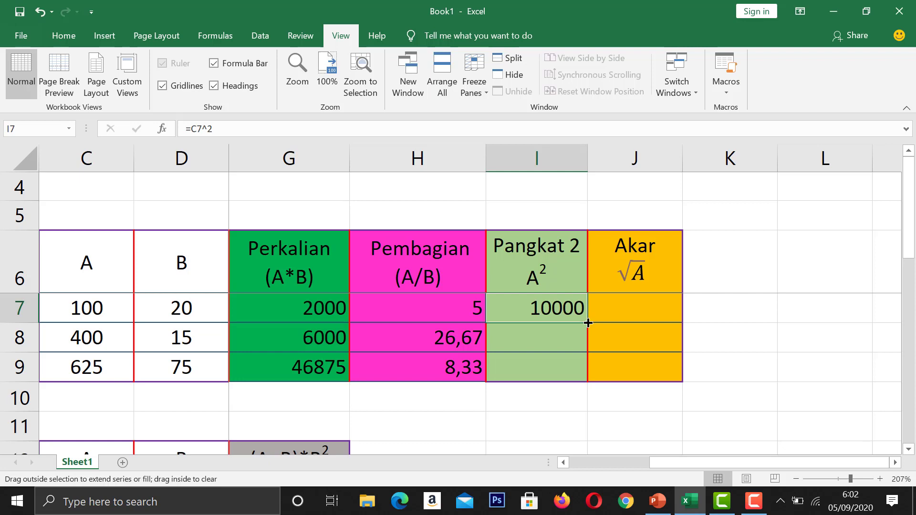
{"action": "left_click_drag", "start_coordinate": [588, 323], "coordinate": [576, 377]}
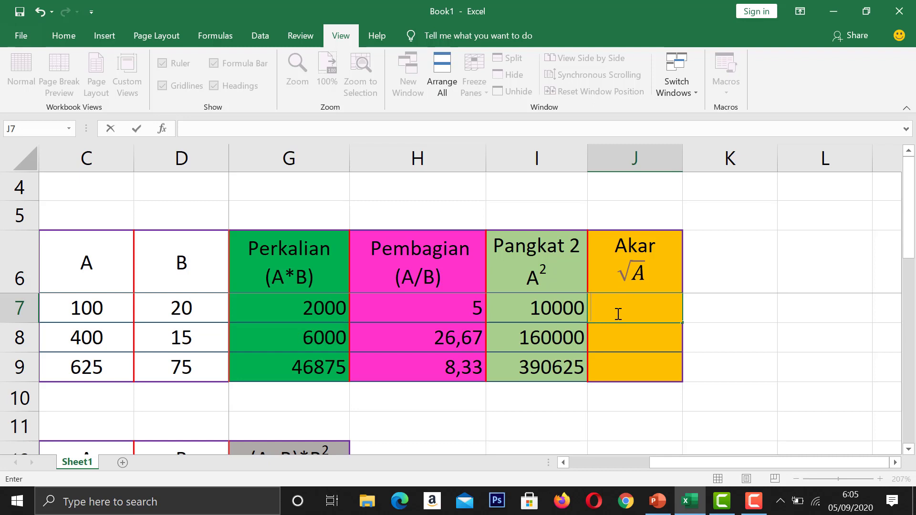
Calculate the square root of A in J7 with =SQRT(C7) and copy the formula down to J9
{"action": "type", "text": "=S"}
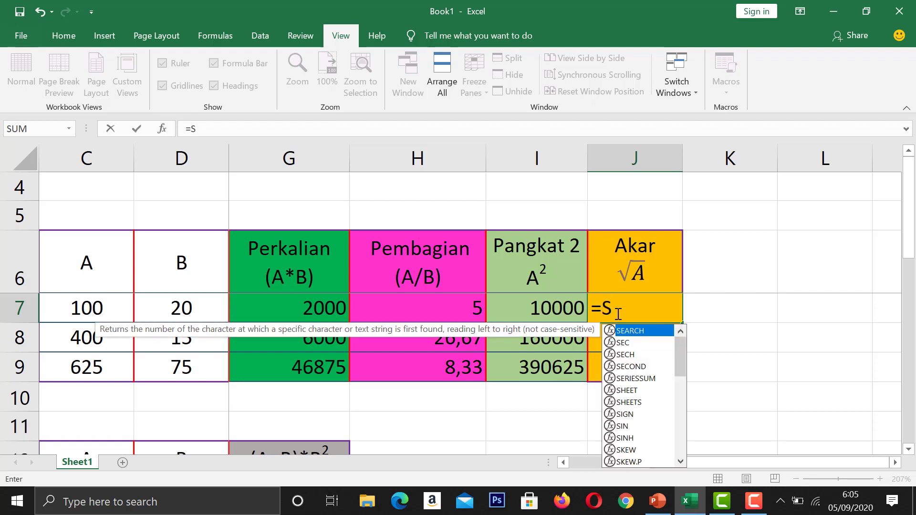
{"action": "type", "text": "QRRT"}
{"action": "key", "text": "BackSpace"}
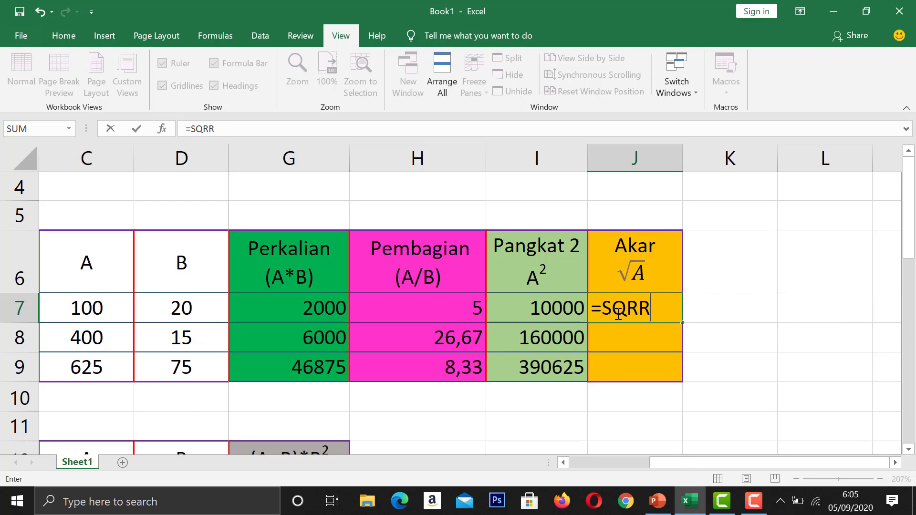
{"action": "key", "text": "BackSpace"}
{"action": "type", "text": "T"}
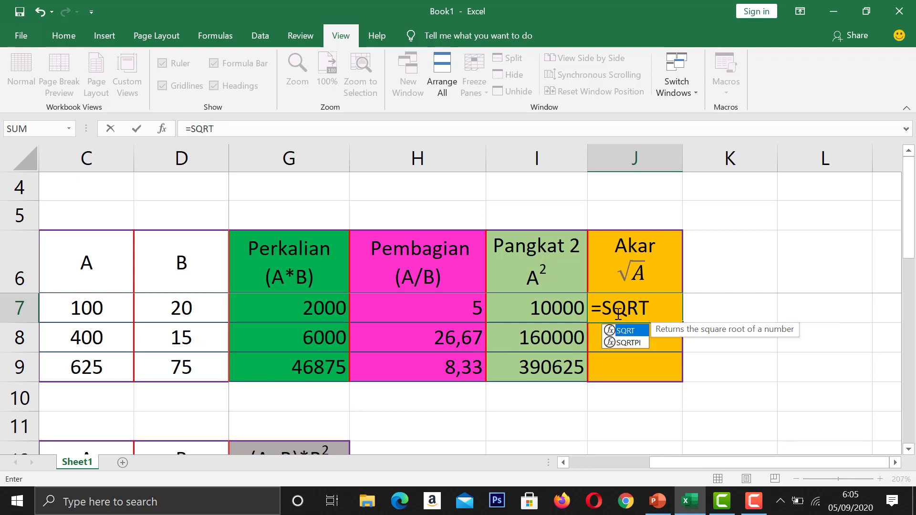
{"action": "type", "text": "("}
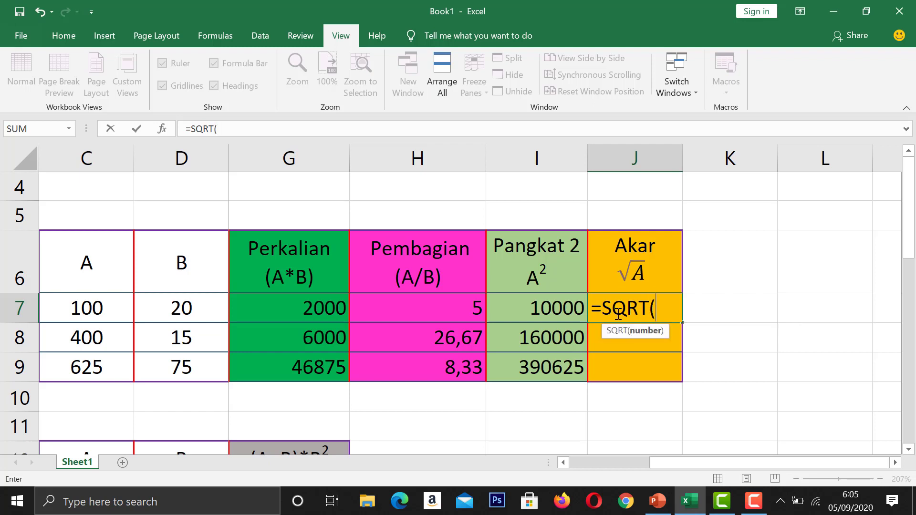
{"action": "left_click", "coordinate": [97, 308]}
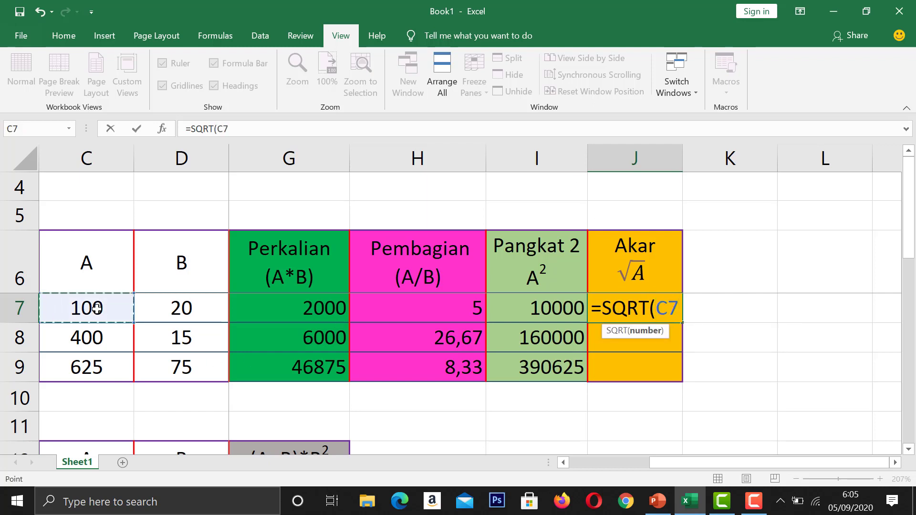
{"action": "type", "text": ")"}
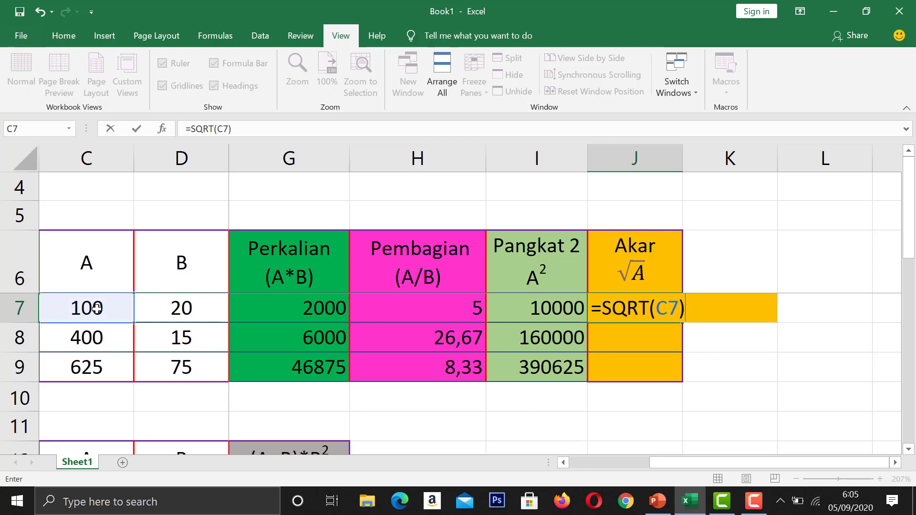
{"action": "key", "text": "Return"}
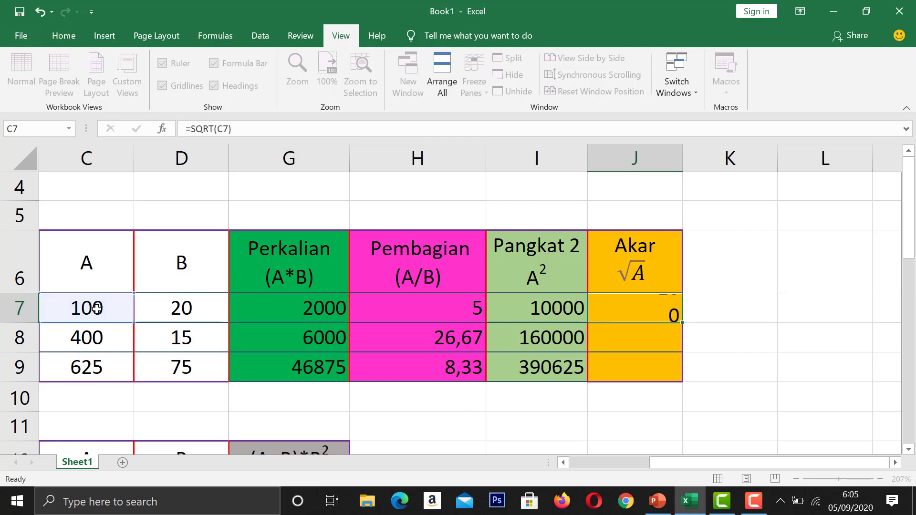
{"action": "left_click", "coordinate": [665, 301]}
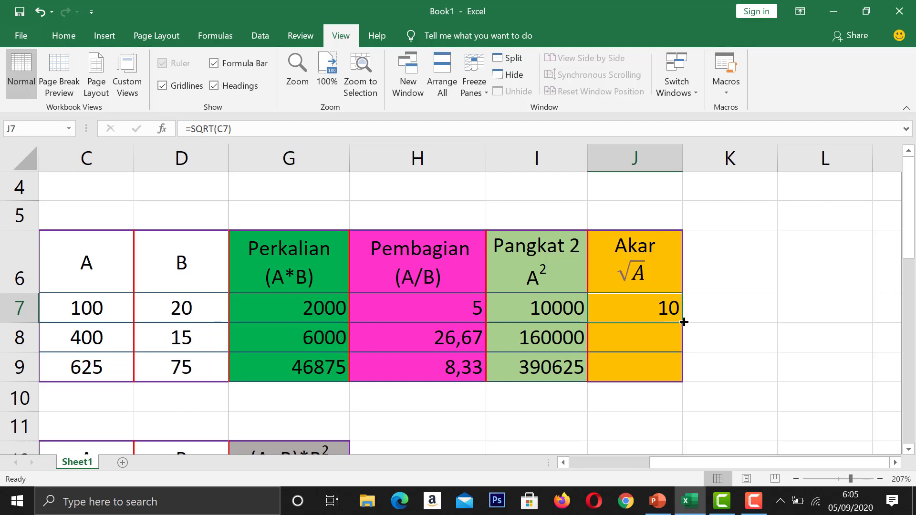
{"action": "left_click_drag", "start_coordinate": [684, 322], "coordinate": [683, 322]}
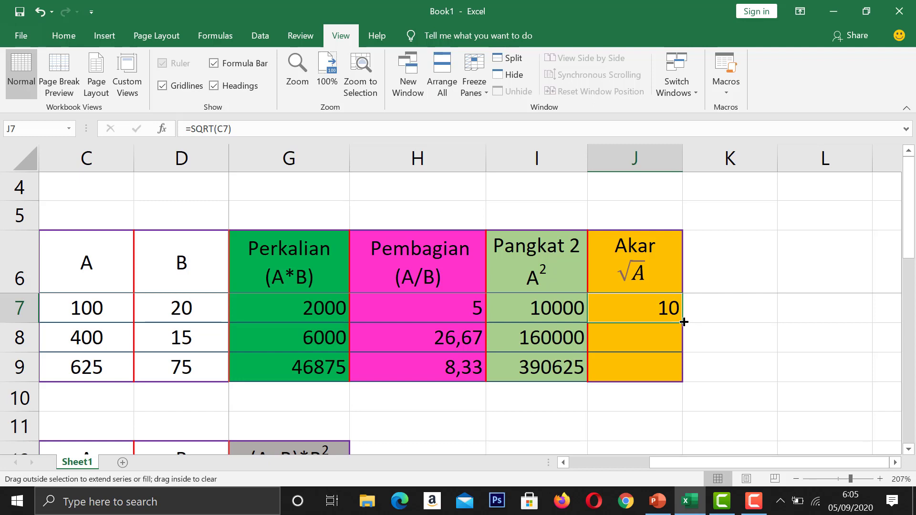
{"action": "left_click_drag", "start_coordinate": [684, 322], "coordinate": [681, 382]}
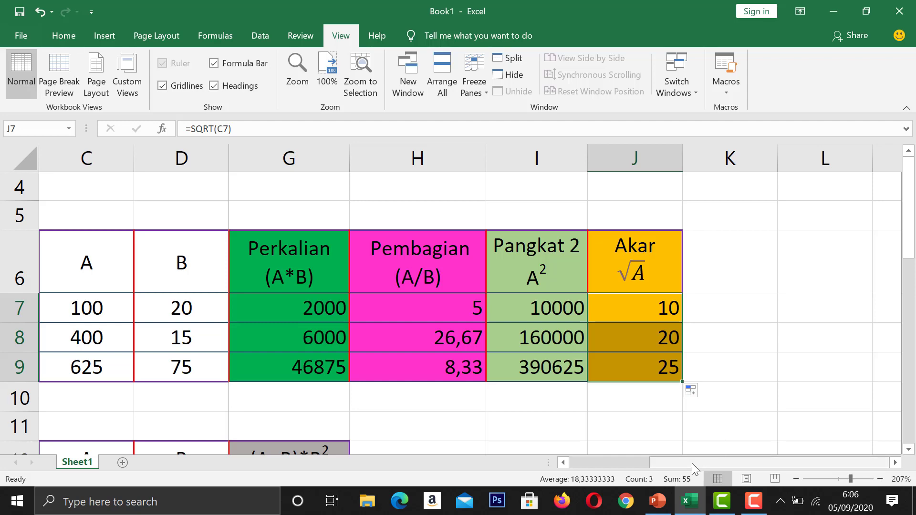
Unfreeze the worksheet panes so all rows and columns scroll freely
{"action": "left_click_drag", "start_coordinate": [691, 463], "coordinate": [575, 474]}
{"action": "scroll", "coordinate": [594, 324], "scroll_direction": "down", "scroll_amount": 1}
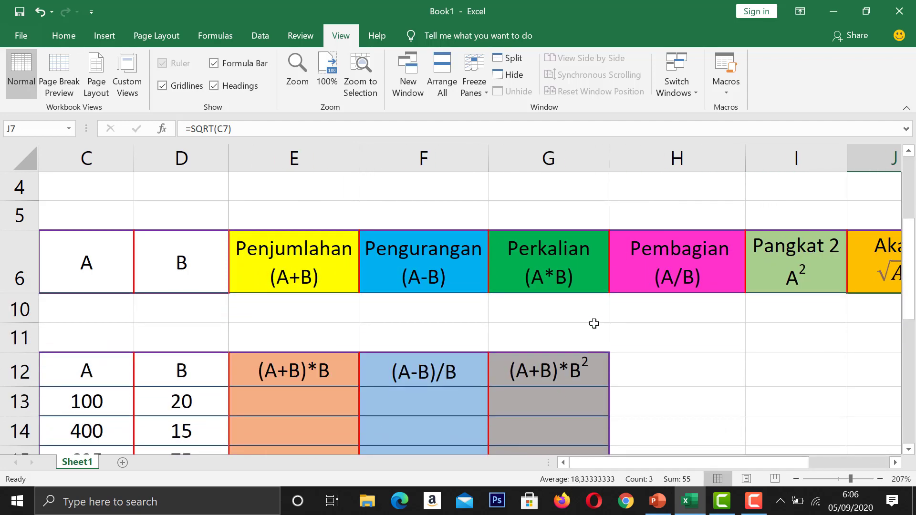
{"action": "scroll", "coordinate": [594, 323], "scroll_direction": "up", "scroll_amount": 1}
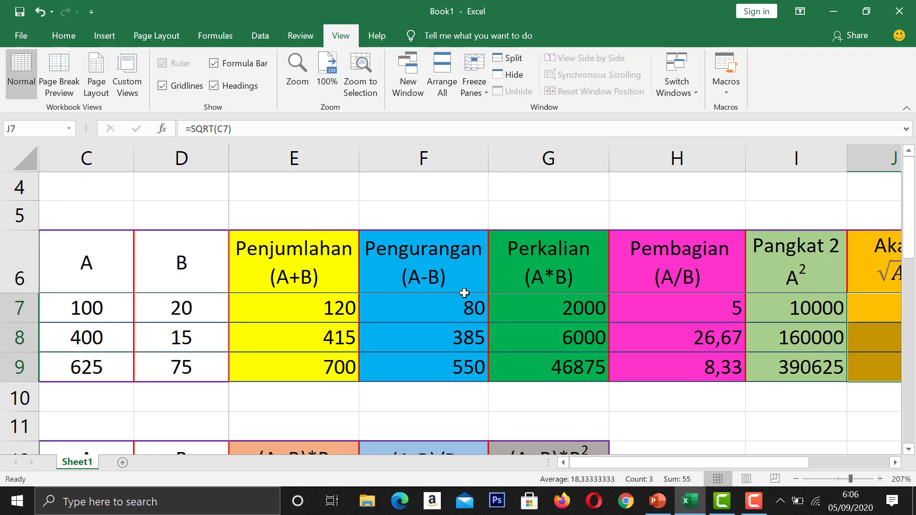
{"action": "left_click", "coordinate": [471, 80]}
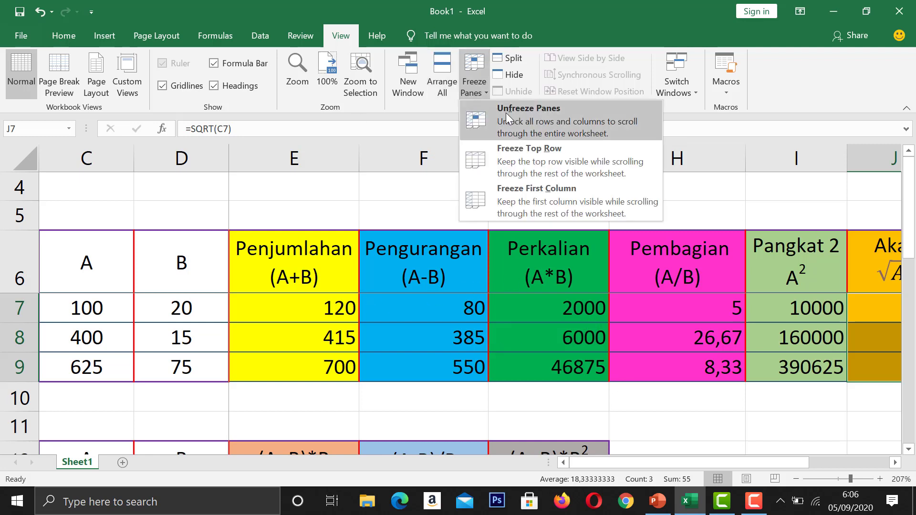
{"action": "left_click", "coordinate": [506, 113]}
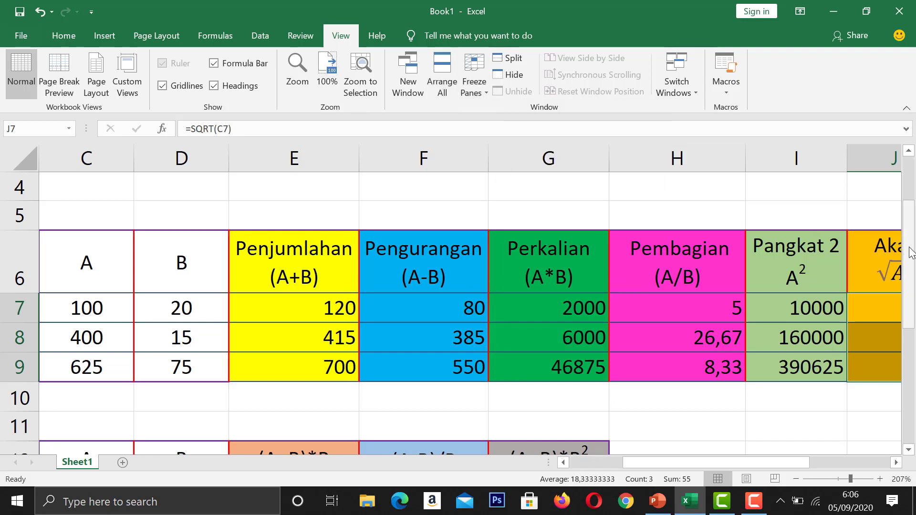
Calculate (A+B)*B in E13 with =(C13+D13)*D13 and fill the formula down through E15
{"action": "scroll", "coordinate": [255, 306], "scroll_direction": "down", "scroll_amount": 1}
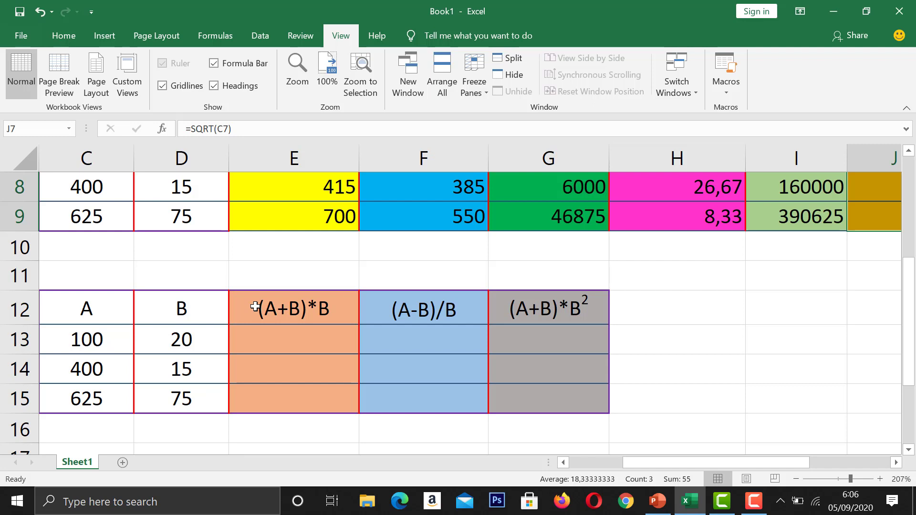
{"action": "left_click", "coordinate": [253, 336]}
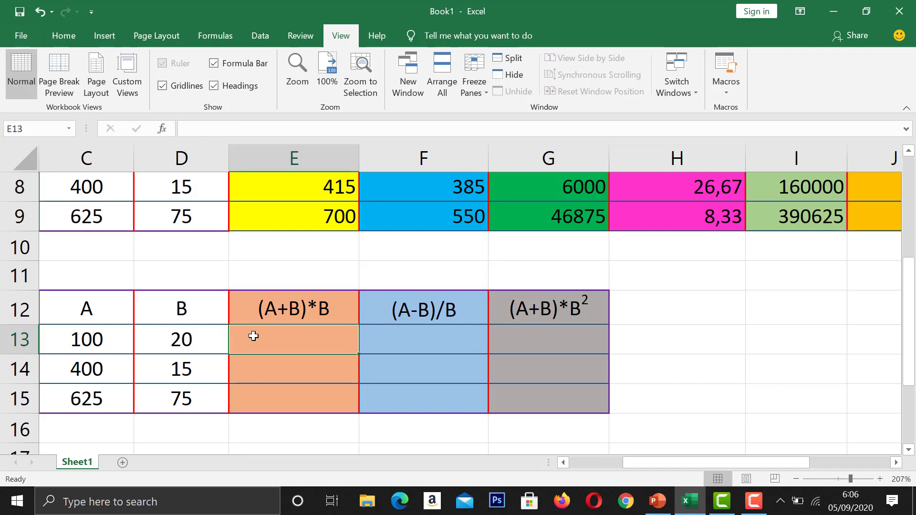
{"action": "type", "text": "="}
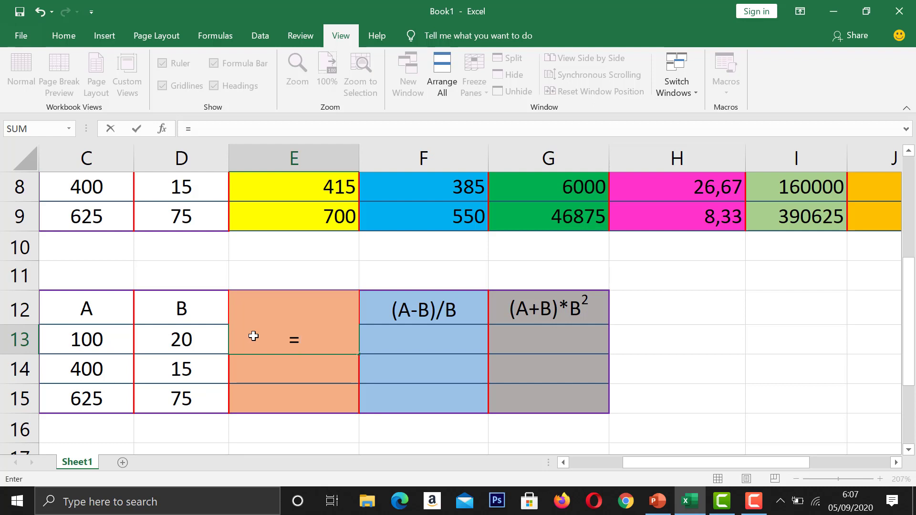
{"action": "type", "text": "("}
{"action": "left_click", "coordinate": [81, 340]}
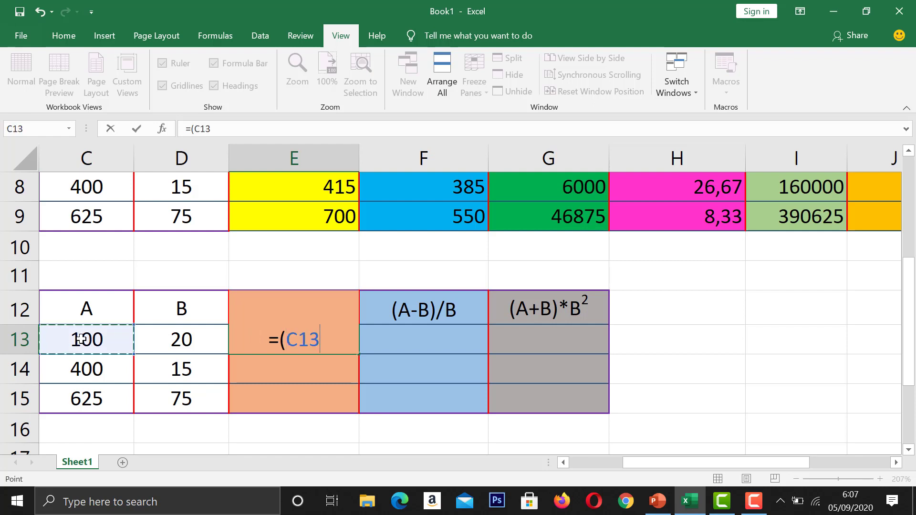
{"action": "type", "text": "+"}
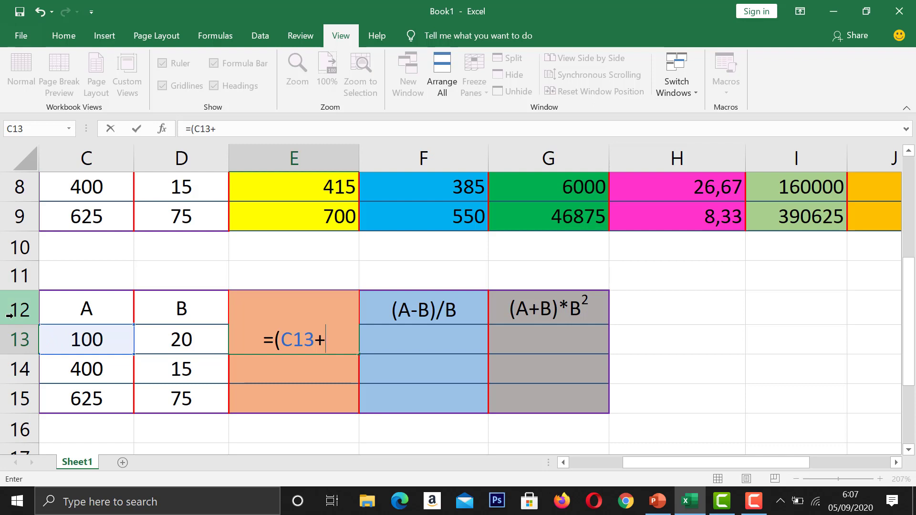
{"action": "left_click", "coordinate": [190, 338]}
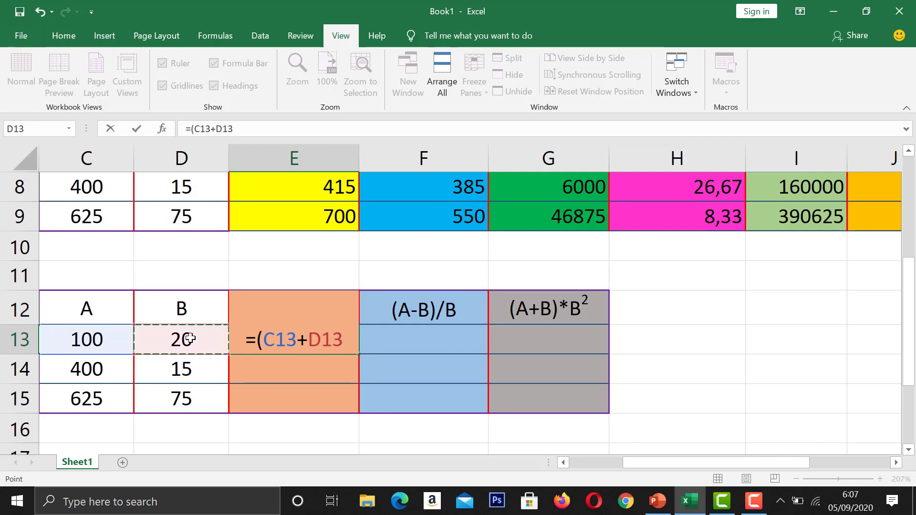
{"action": "type", "text": ")"}
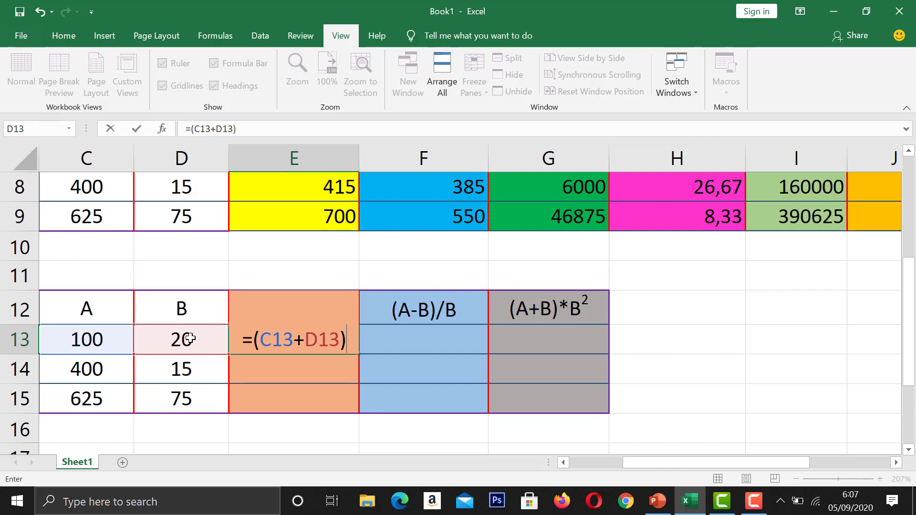
{"action": "type", "text": "*"}
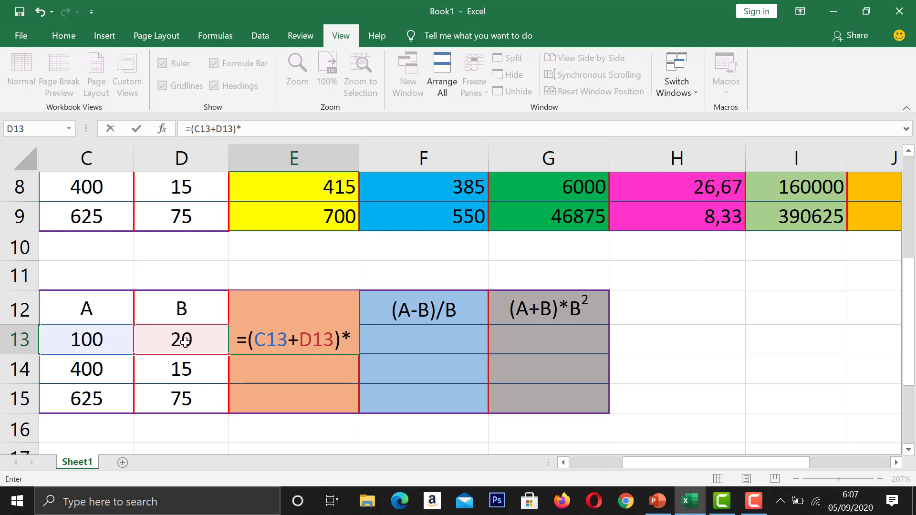
{"action": "left_click", "coordinate": [185, 341]}
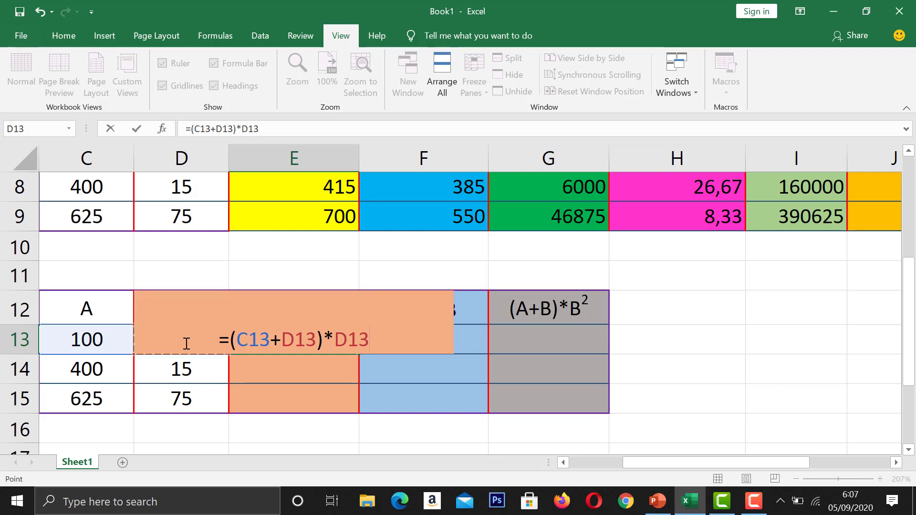
{"action": "key", "text": "ctrl+Return"}
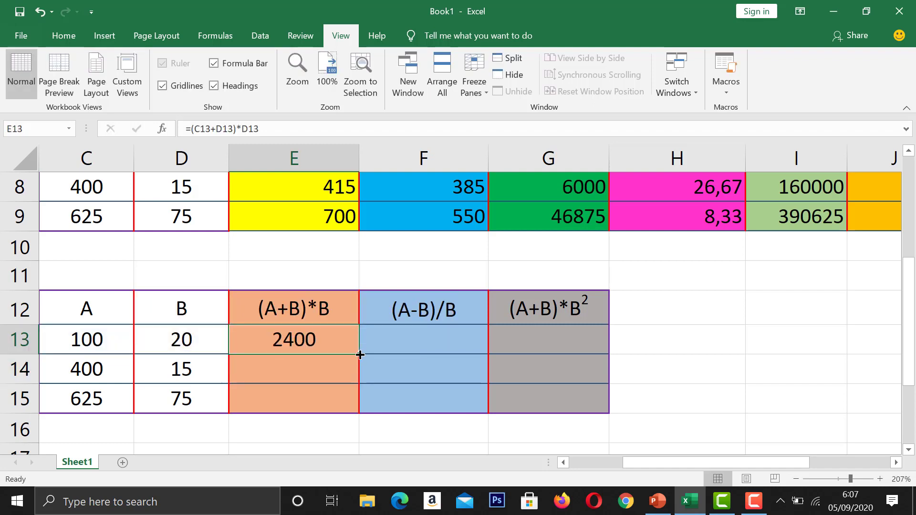
{"action": "left_click_drag", "start_coordinate": [360, 355], "coordinate": [356, 407]}
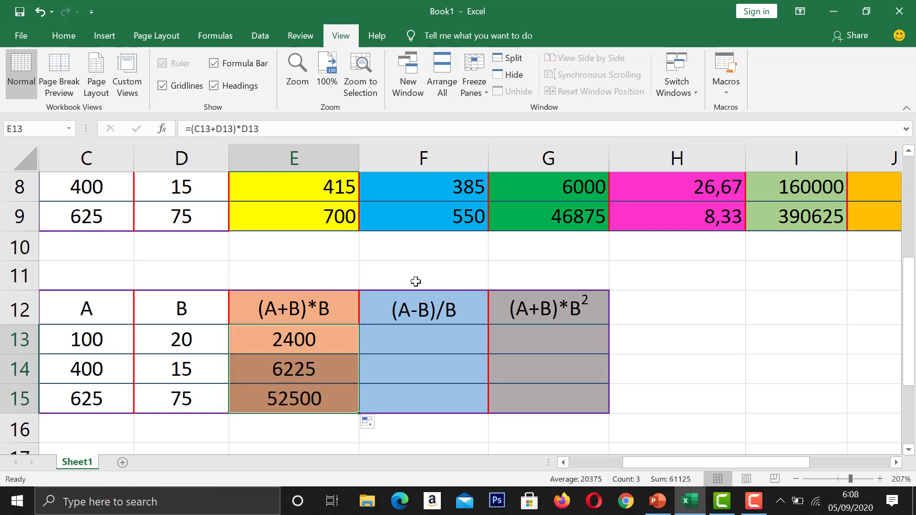
Calculate (A-B)/B in F13 with =(C13-D13)/D13 and copy the formula down to F15
{"action": "left_click", "coordinate": [406, 340]}
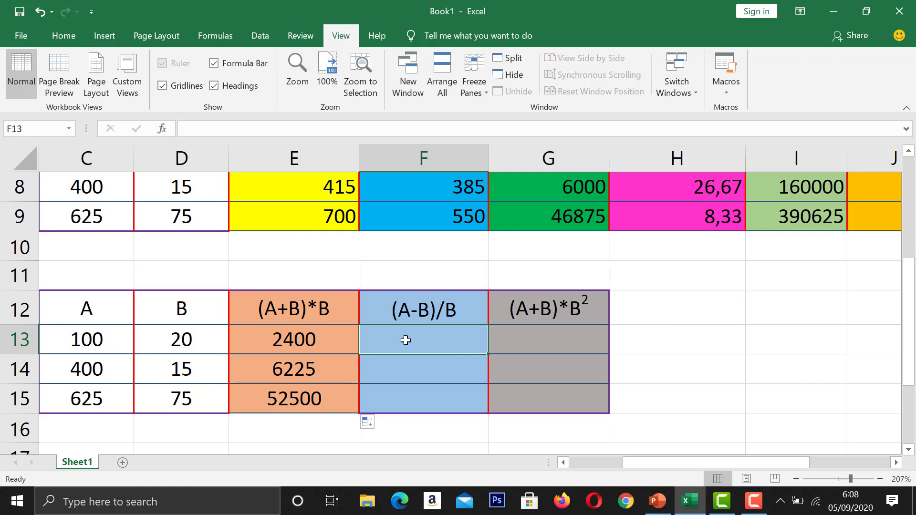
{"action": "type", "text": "="}
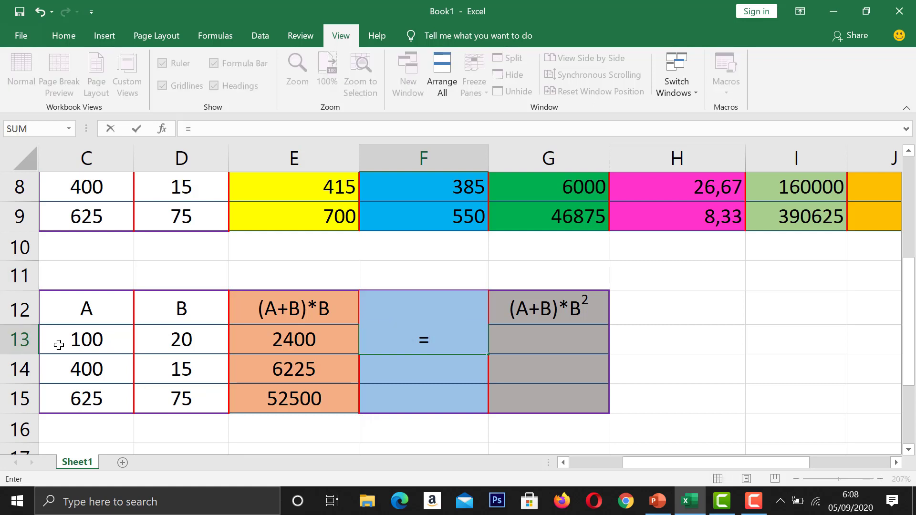
{"action": "left_click", "coordinate": [72, 344]}
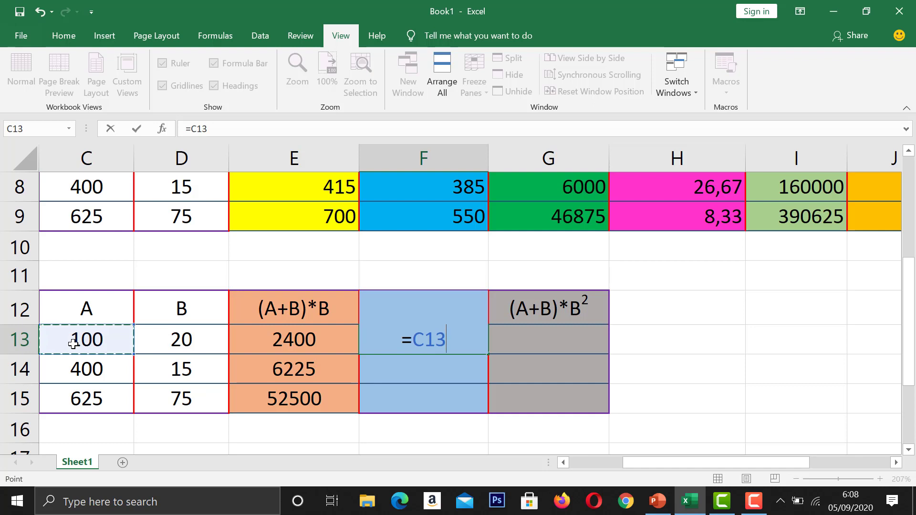
{"action": "type", "text": "-"}
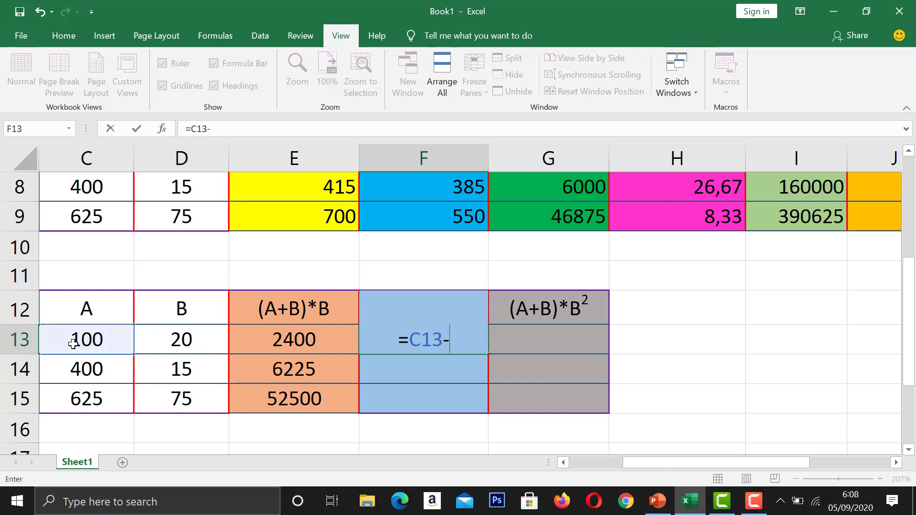
{"action": "left_click", "coordinate": [151, 343]}
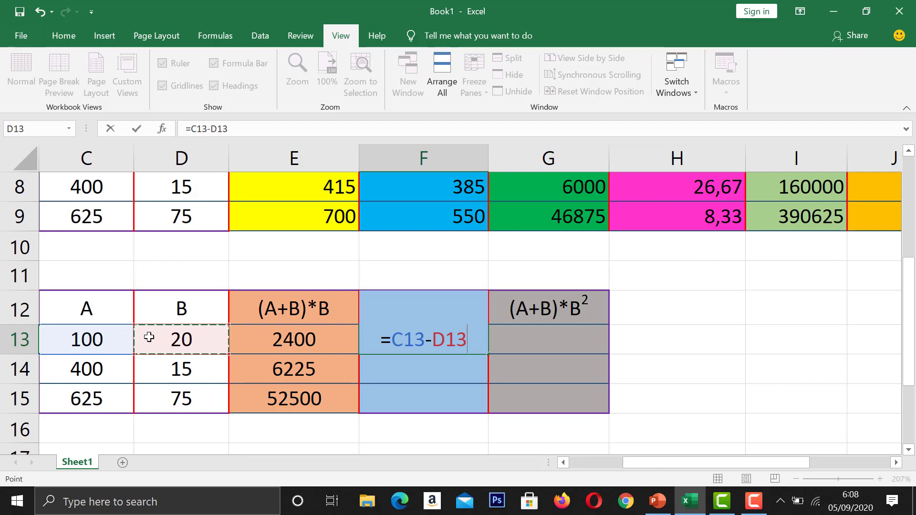
{"action": "left_click", "coordinate": [394, 342]}
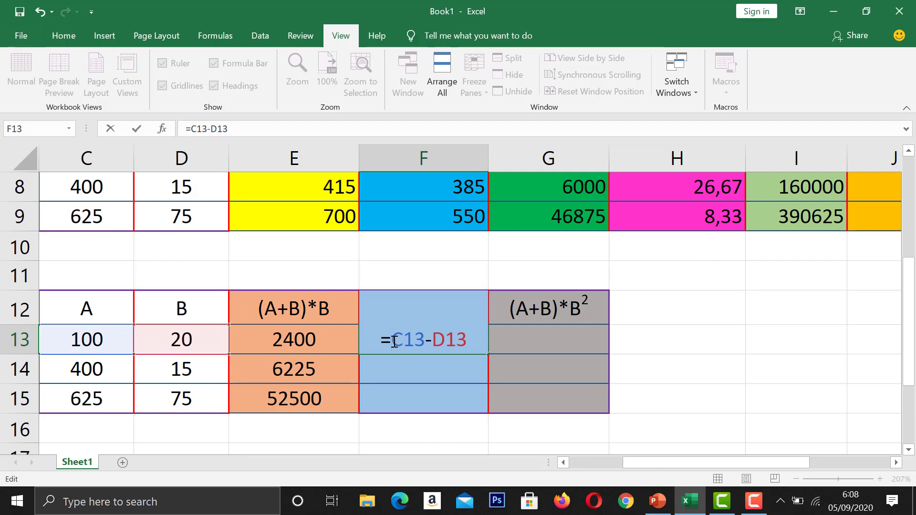
{"action": "type", "text": "("}
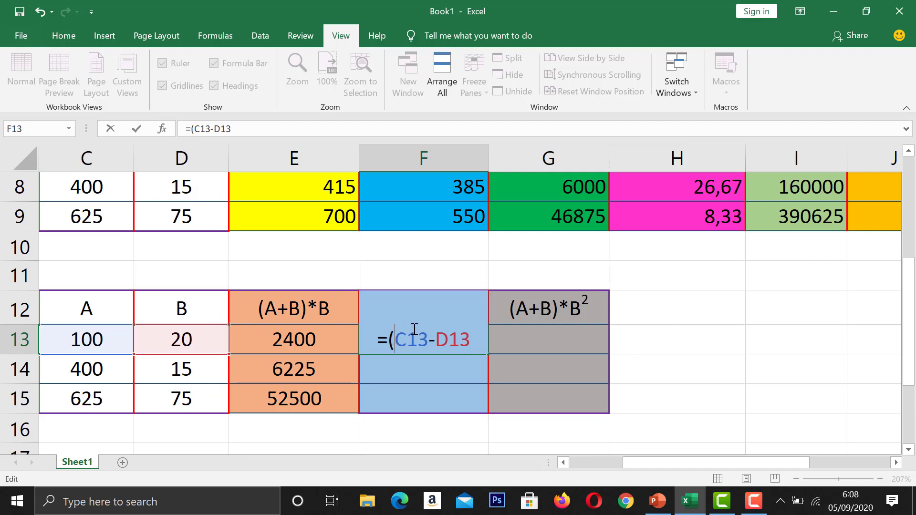
{"action": "left_click", "coordinate": [472, 329]}
{"action": "type", "text": ")"}
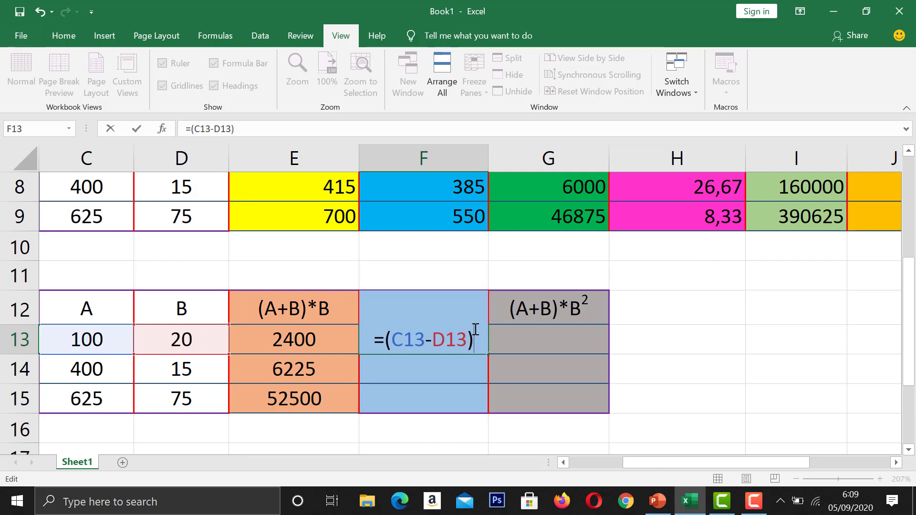
{"action": "type", "text": "/"}
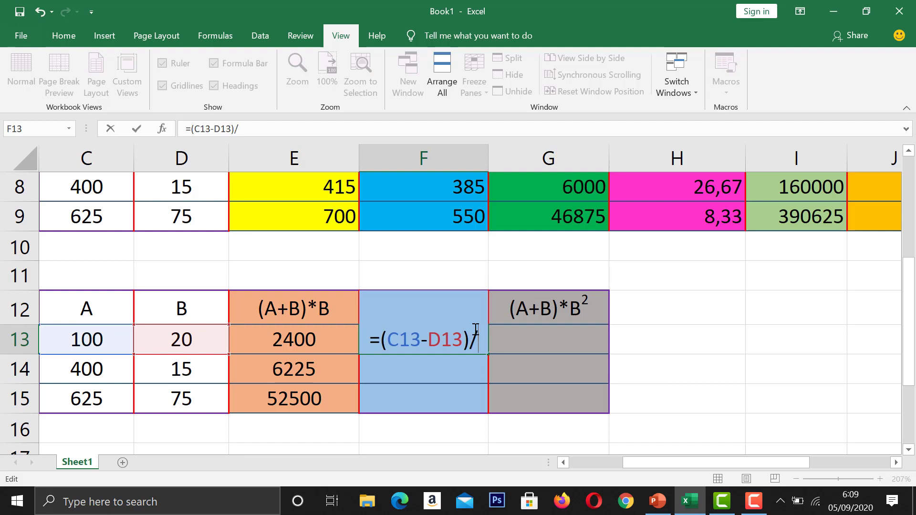
{"action": "left_click", "coordinate": [195, 335]}
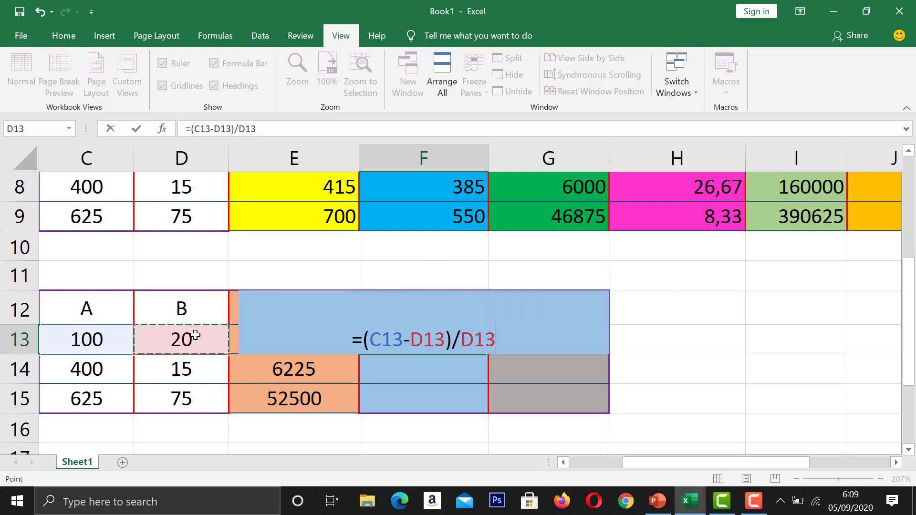
{"action": "key", "text": "Return"}
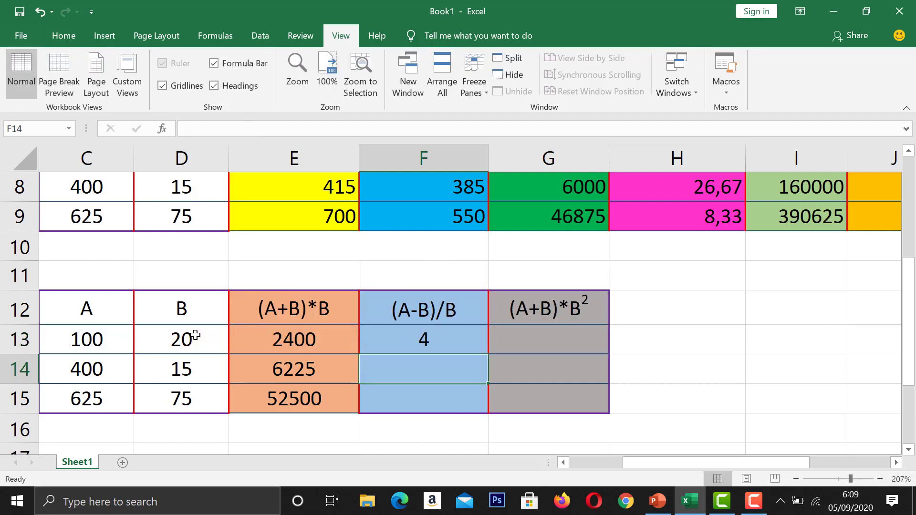
{"action": "left_click", "coordinate": [423, 338]}
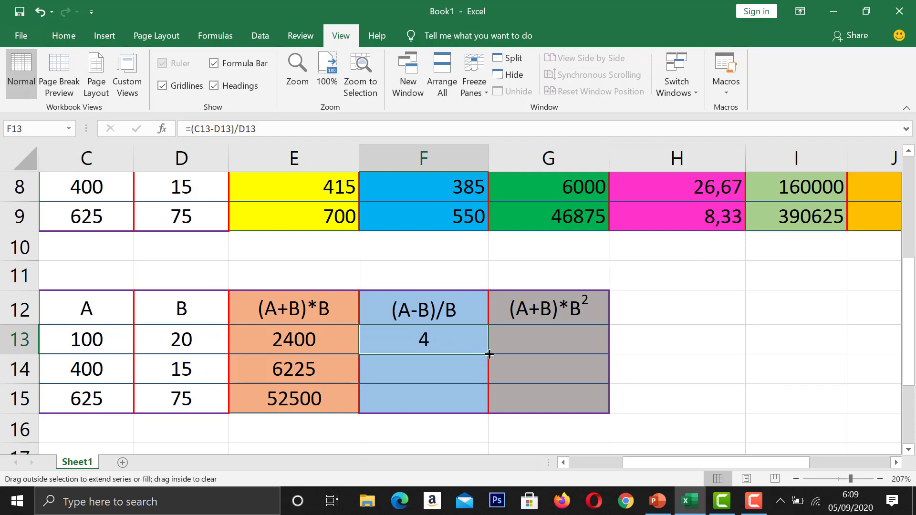
{"action": "left_click_drag", "start_coordinate": [489, 354], "coordinate": [476, 412]}
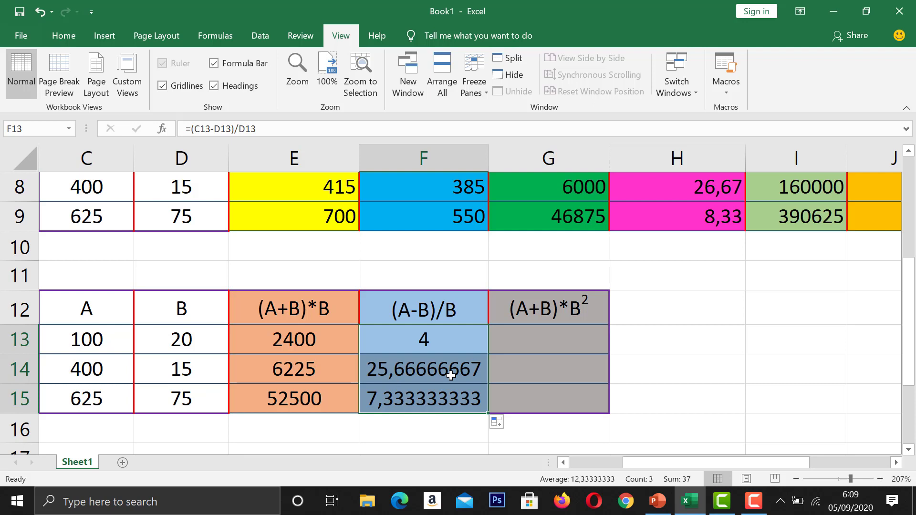
Reduce the (A-B)/B result in F14 to two decimal places
{"action": "left_click", "coordinate": [74, 33]}
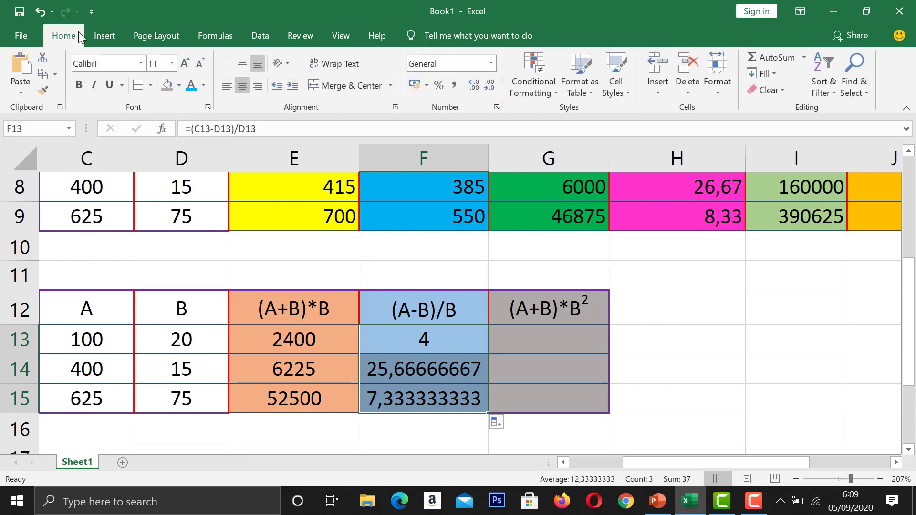
{"action": "left_click", "coordinate": [490, 86]}
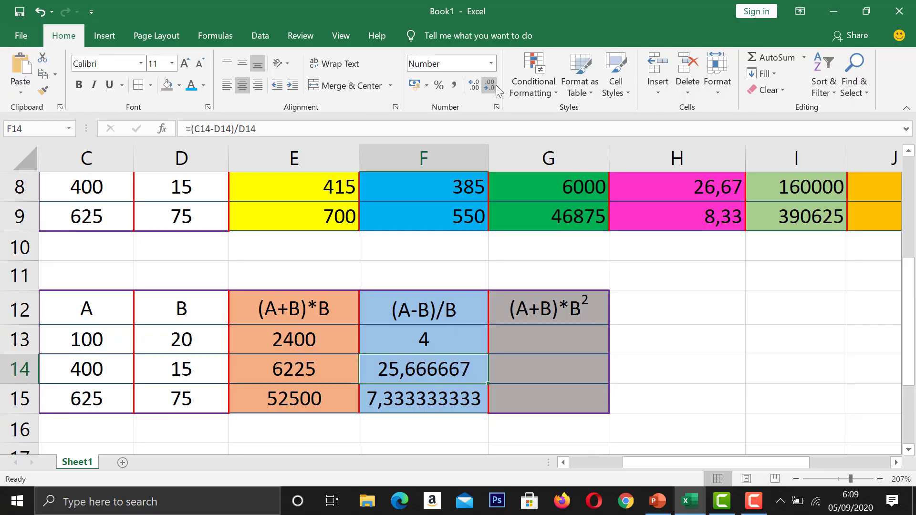
{"action": "left_click", "coordinate": [496, 85]}
{"action": "left_click", "coordinate": [496, 84]}
{"action": "left_click", "coordinate": [496, 84]}
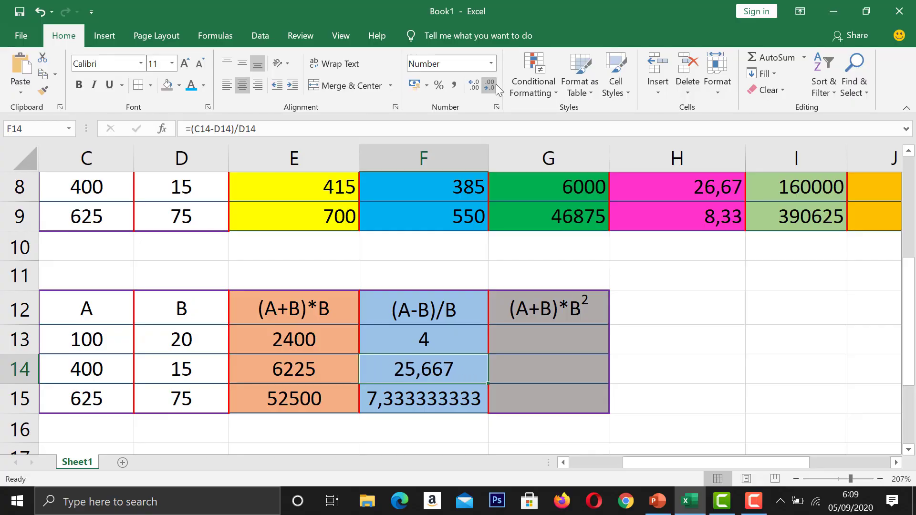
{"action": "left_click", "coordinate": [496, 84]}
Shorten the (A-B)/B result in F15 to two decimal places
{"action": "left_click", "coordinate": [404, 403]}
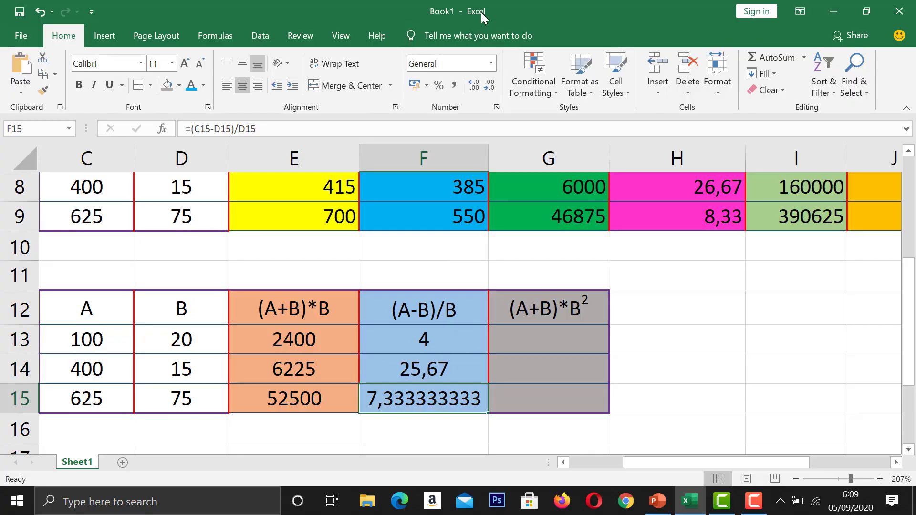
{"action": "left_click", "coordinate": [489, 86]}
{"action": "left_click", "coordinate": [488, 86]}
{"action": "left_click", "coordinate": [489, 86]}
{"action": "left_click", "coordinate": [489, 86]}
{"action": "left_click", "coordinate": [488, 86]}
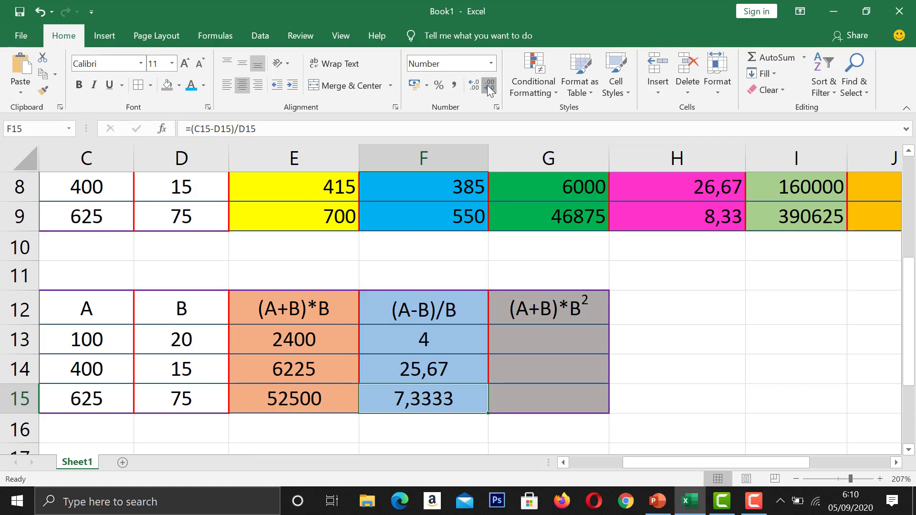
{"action": "left_click", "coordinate": [489, 86]}
{"action": "left_click", "coordinate": [488, 86]}
Calculate (A+B)*B² for the first row by entering =(C13+D13)*D13^2 in G13
{"action": "left_click", "coordinate": [563, 339]}
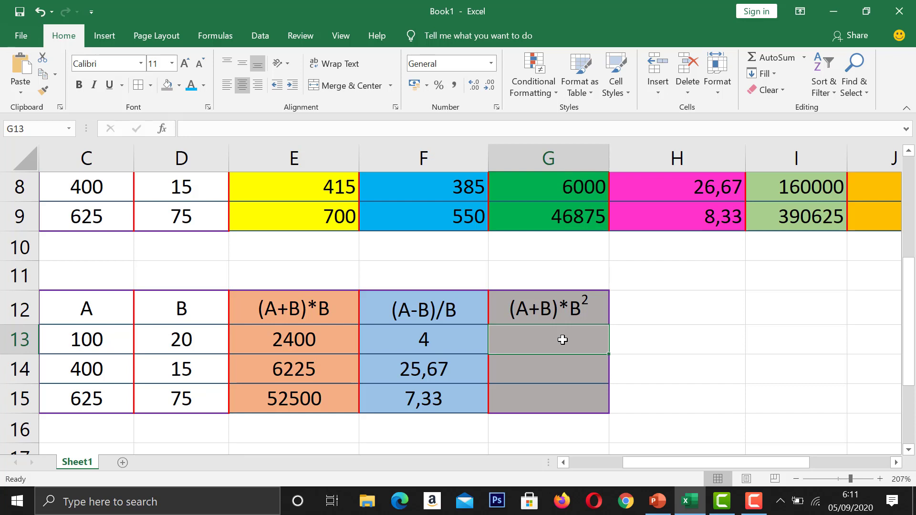
{"action": "type", "text": "="}
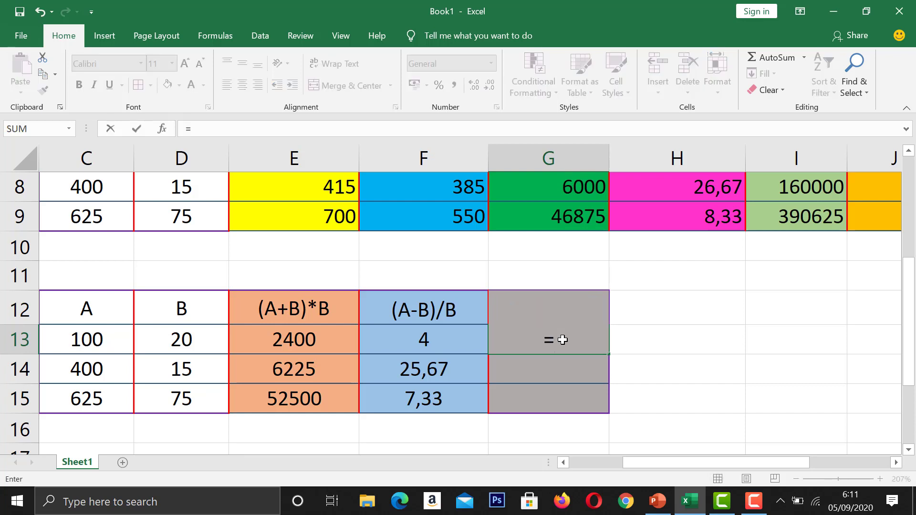
{"action": "type", "text": "("}
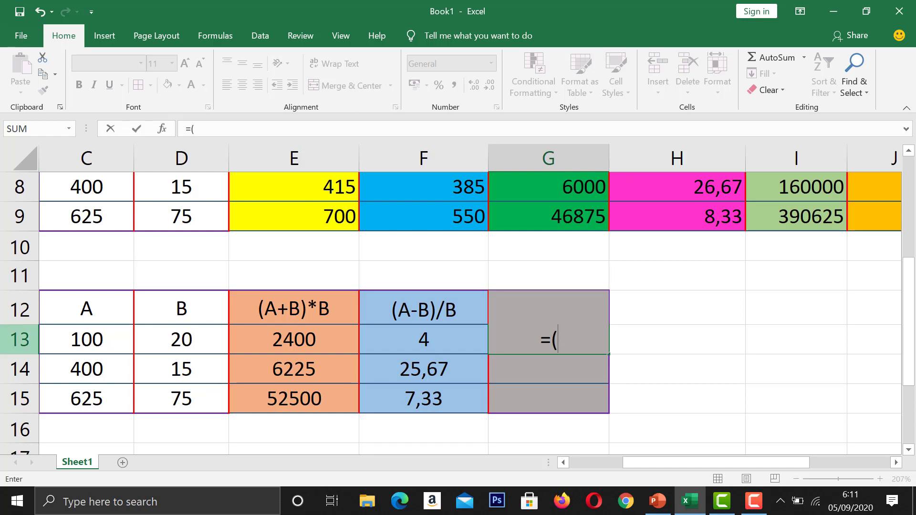
{"action": "left_click", "coordinate": [87, 330]}
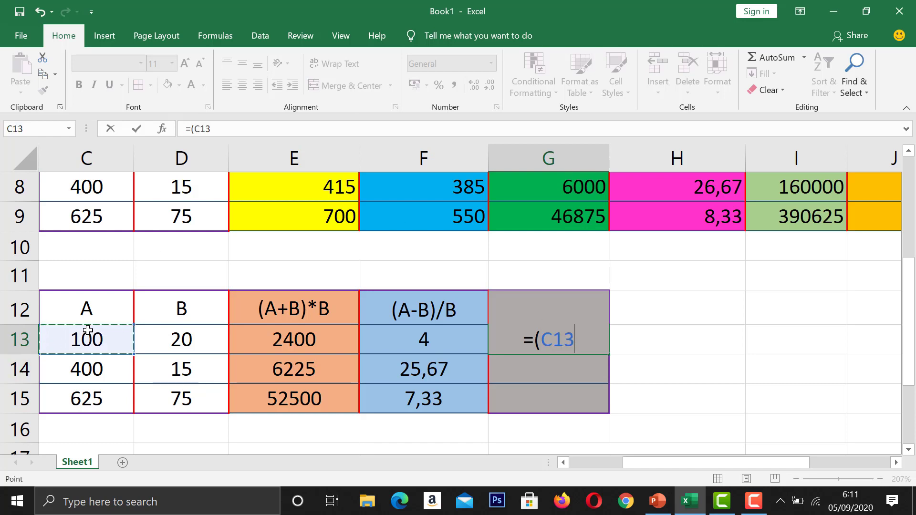
{"action": "type", "text": "+"}
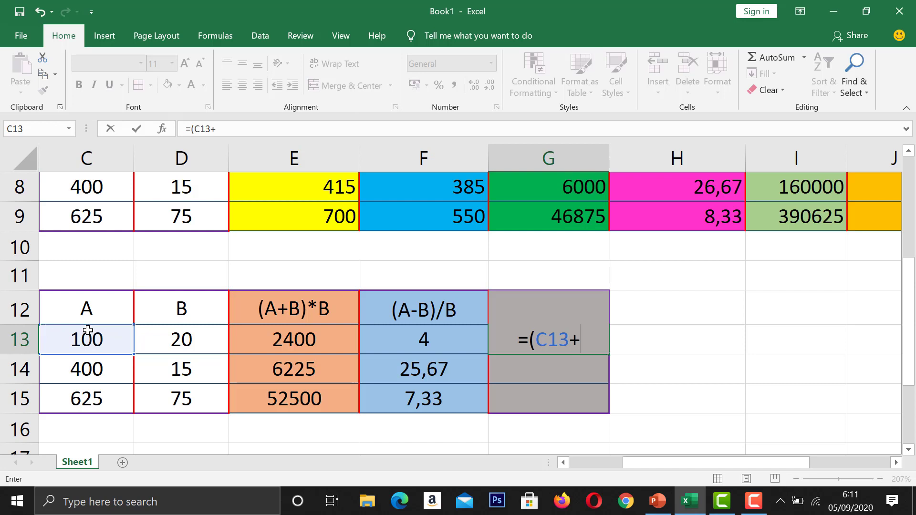
{"action": "left_click", "coordinate": [181, 334]}
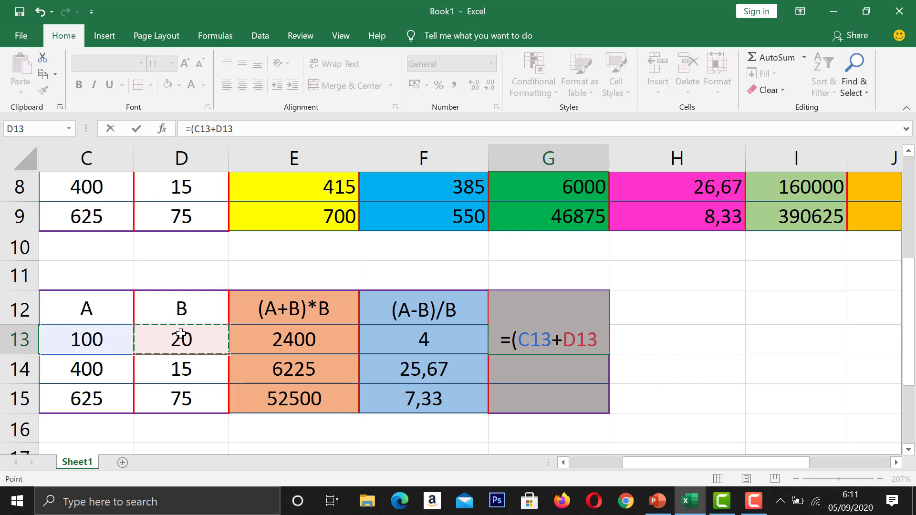
{"action": "type", "text": ")"}
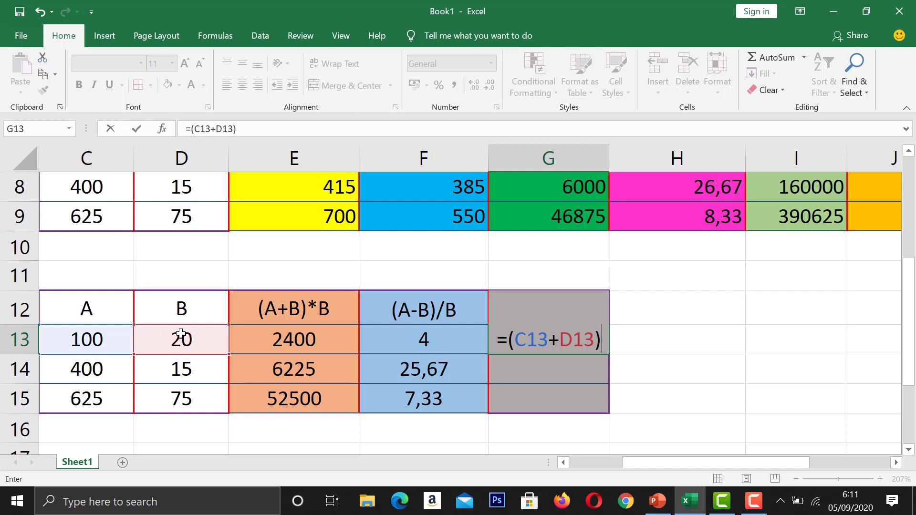
{"action": "type", "text": "*"}
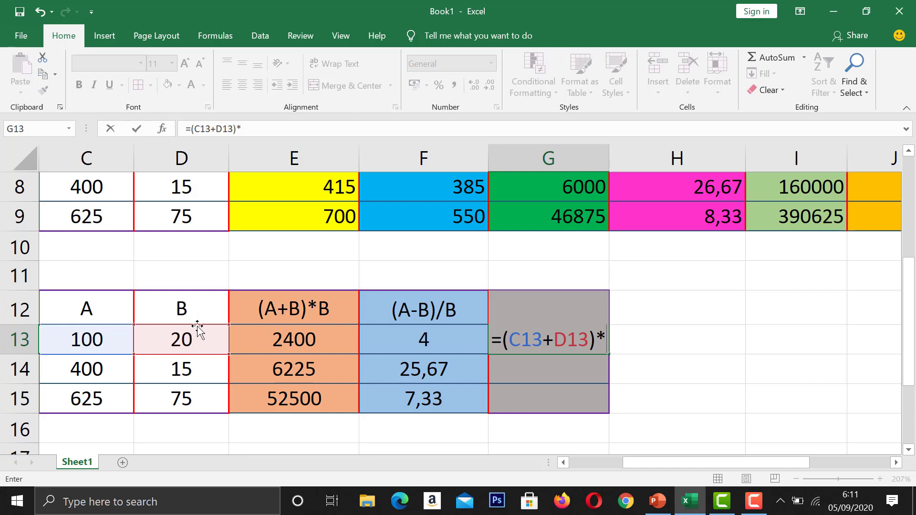
{"action": "left_click", "coordinate": [197, 348]}
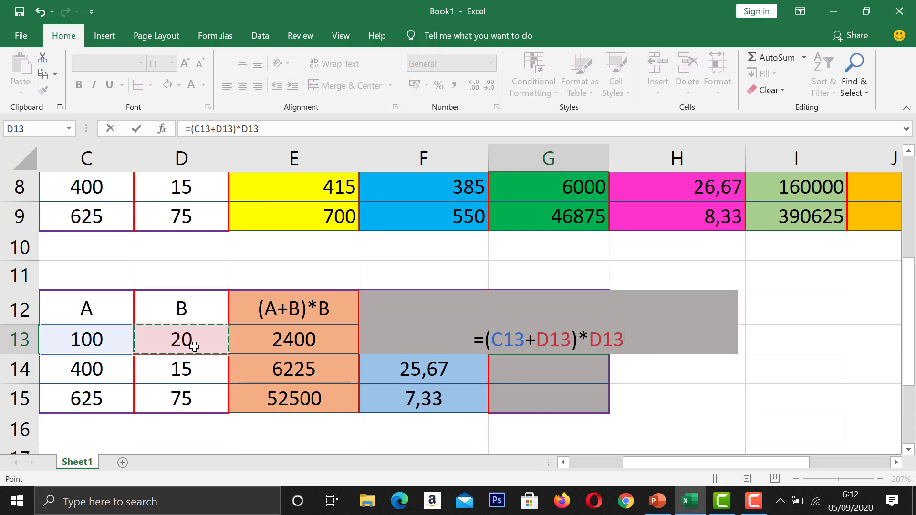
{"action": "type", "text": "^"}
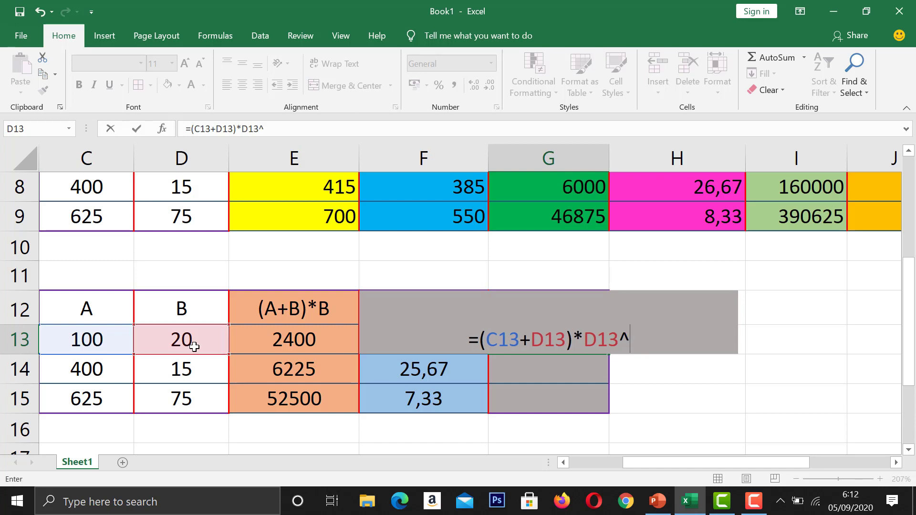
{"action": "type", "text": "2"}
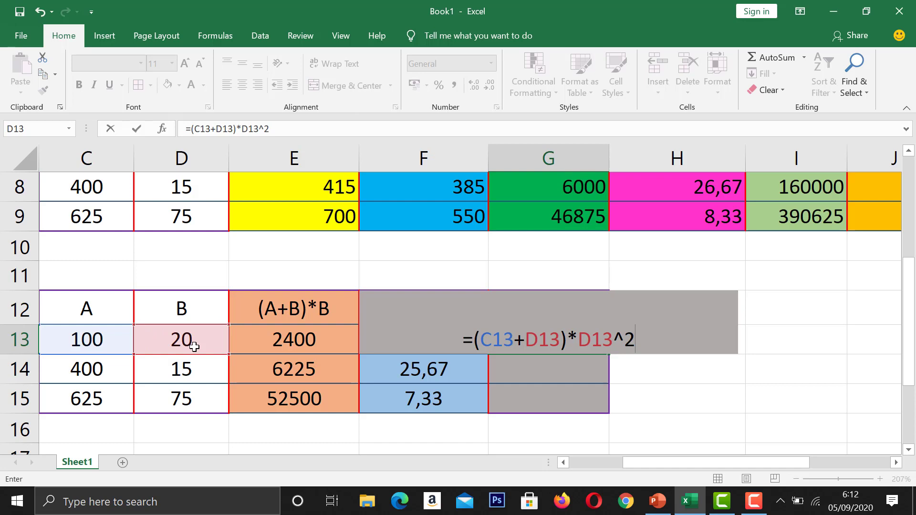
{"action": "key", "text": "Return"}
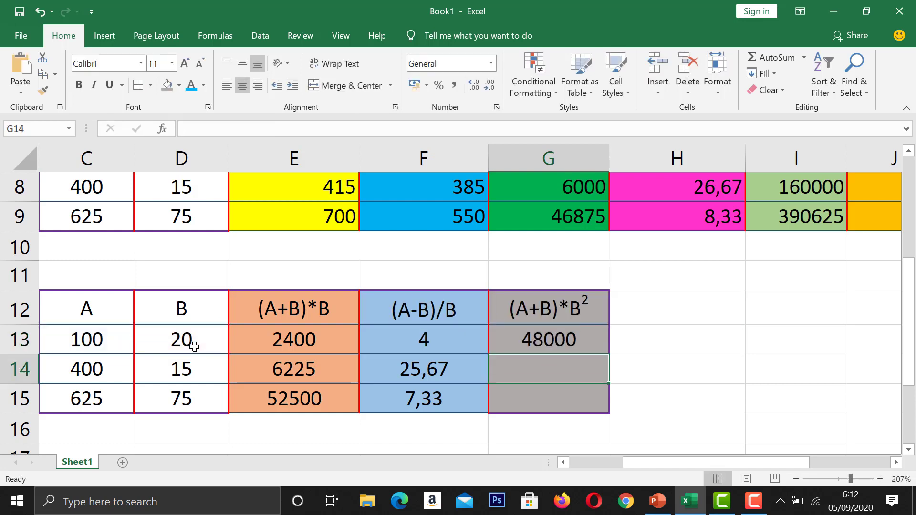
Fill the (A+B)*B² formula from G13 down through G15 and deselect the filled range
{"action": "left_click", "coordinate": [597, 344]}
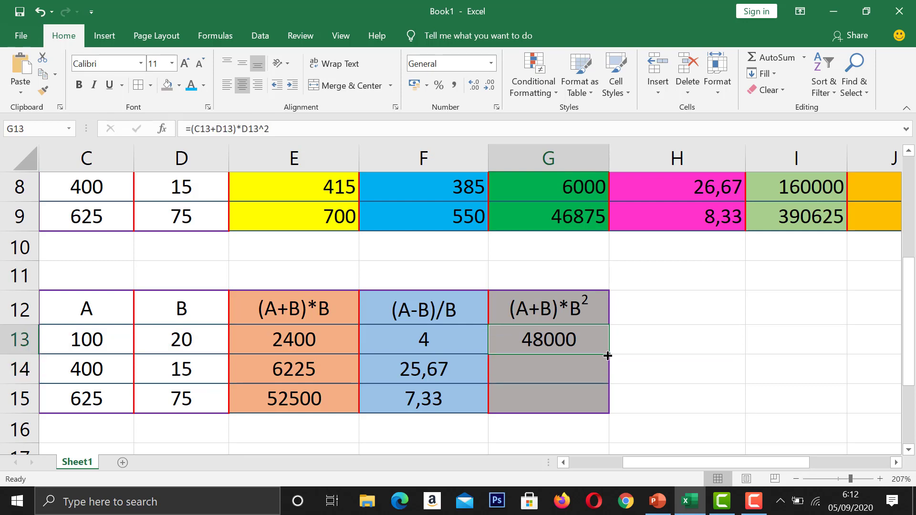
{"action": "left_click_drag", "start_coordinate": [607, 356], "coordinate": [601, 409]}
{"action": "left_click", "coordinate": [58, 264]}
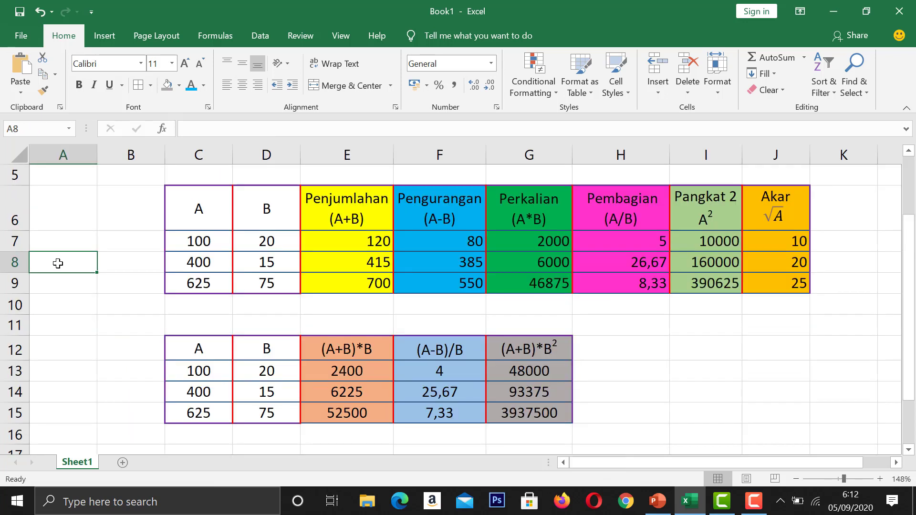